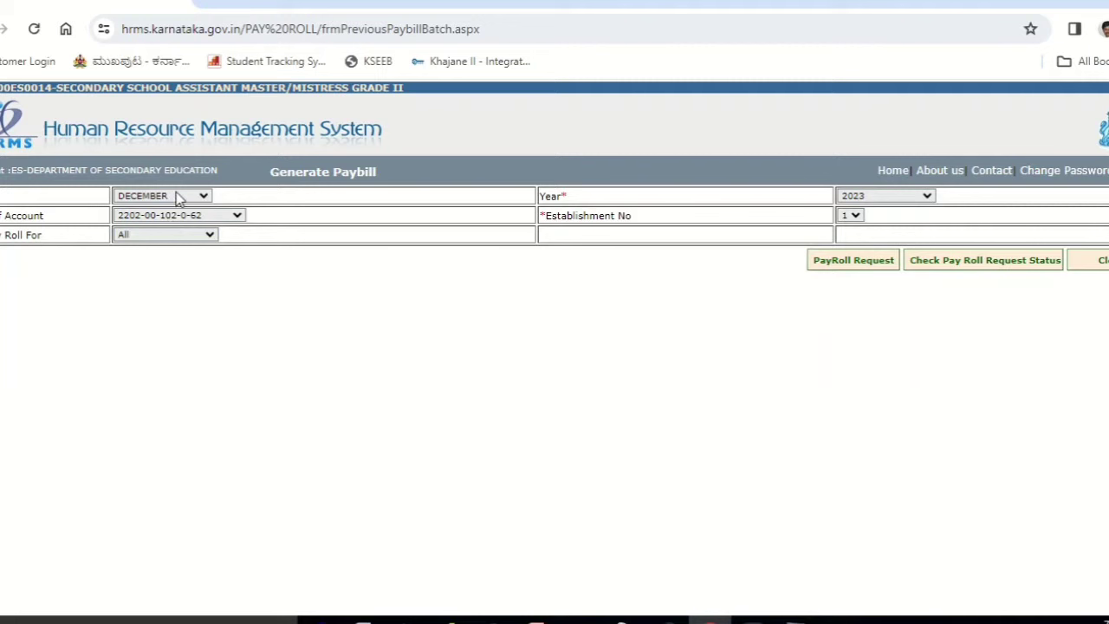
Submit a December 2023 payroll request for the first employee listed after All.
left_click(196, 236)
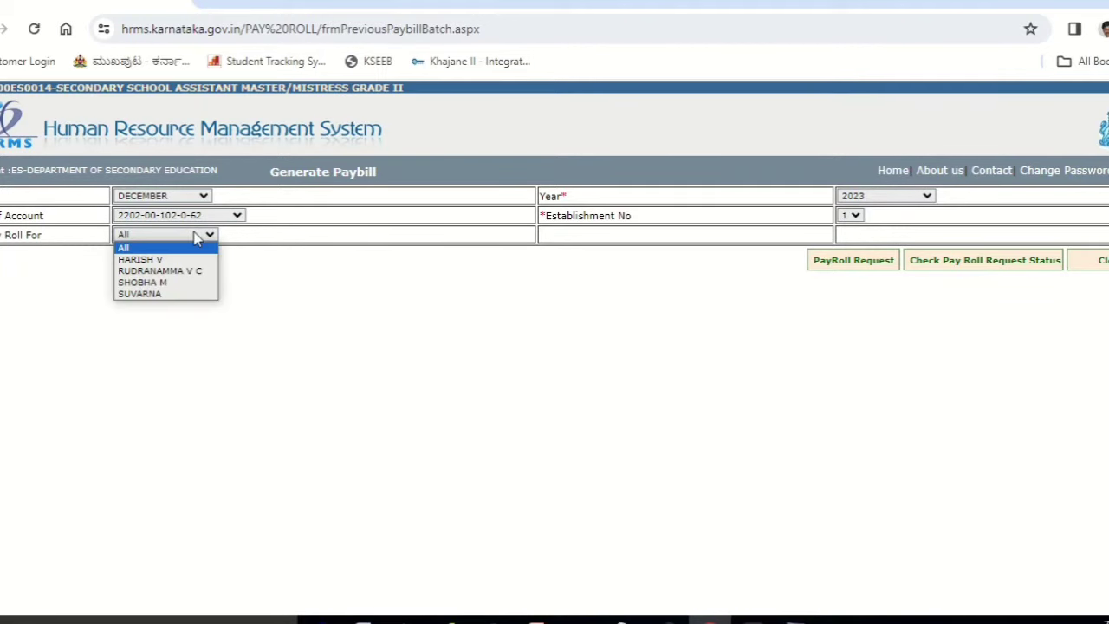
left_click(194, 262)
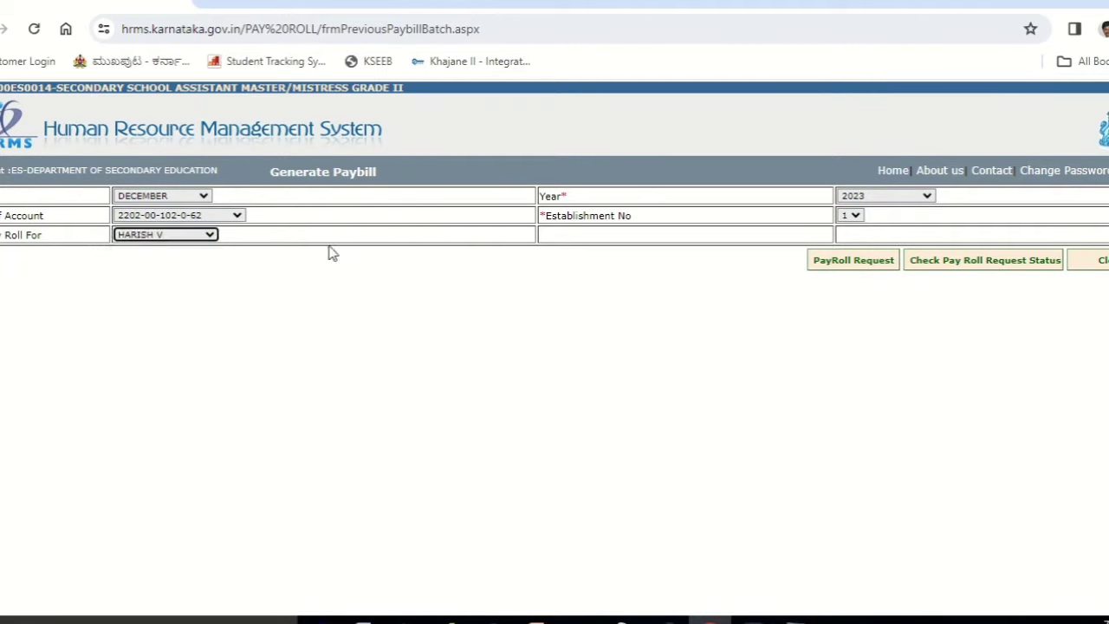
left_click(838, 268)
left_click(720, 155)
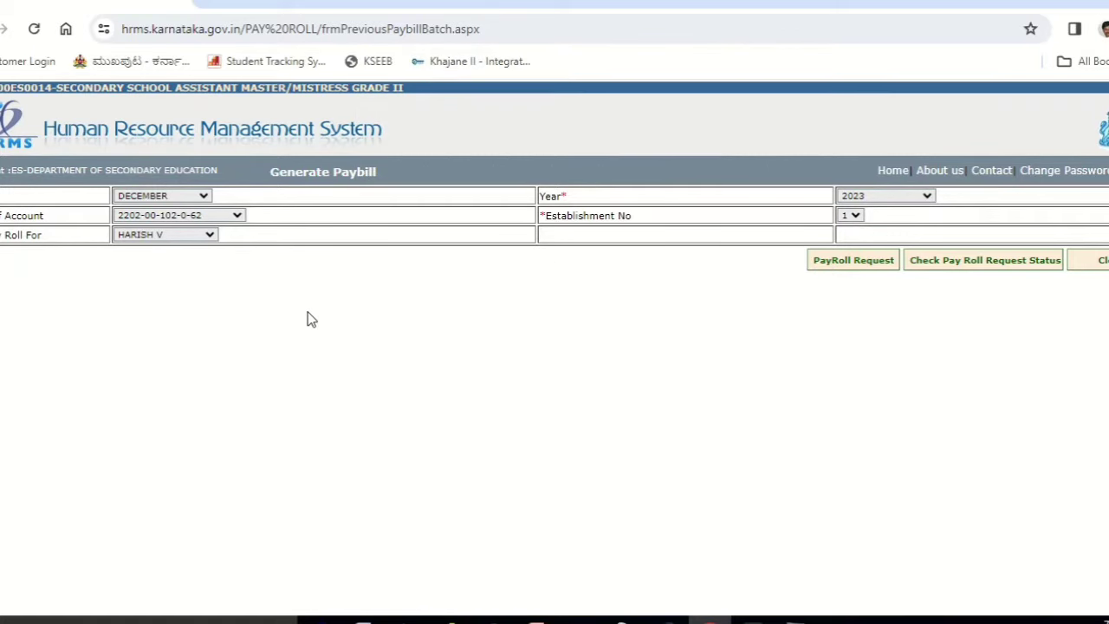
Submit a December 2023 payroll request for the second employee in the list.
left_click(202, 238)
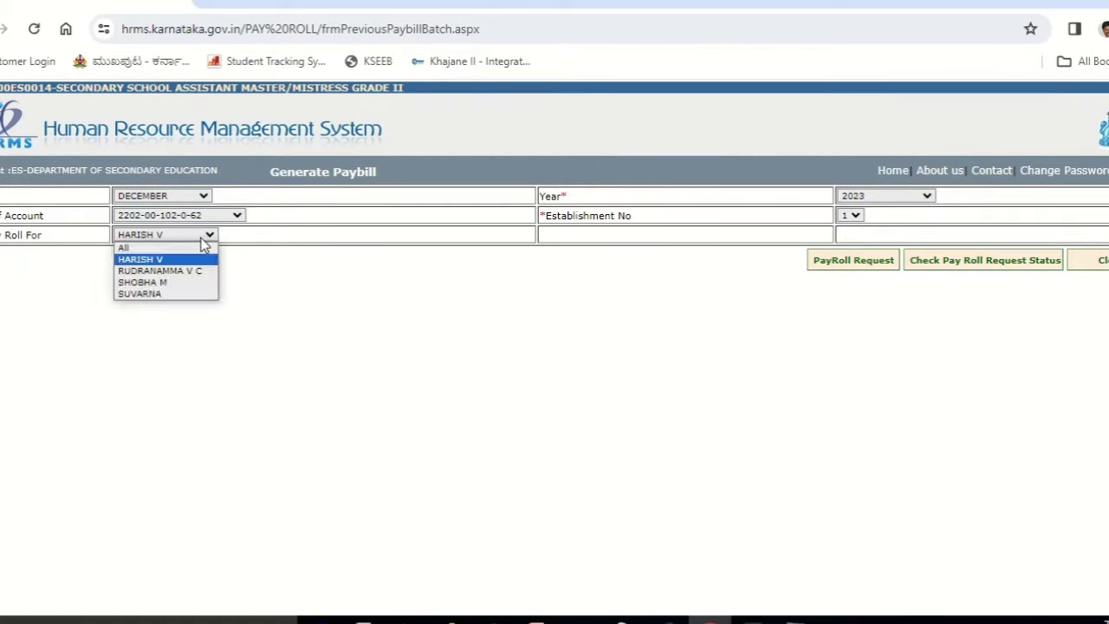
left_click(200, 271)
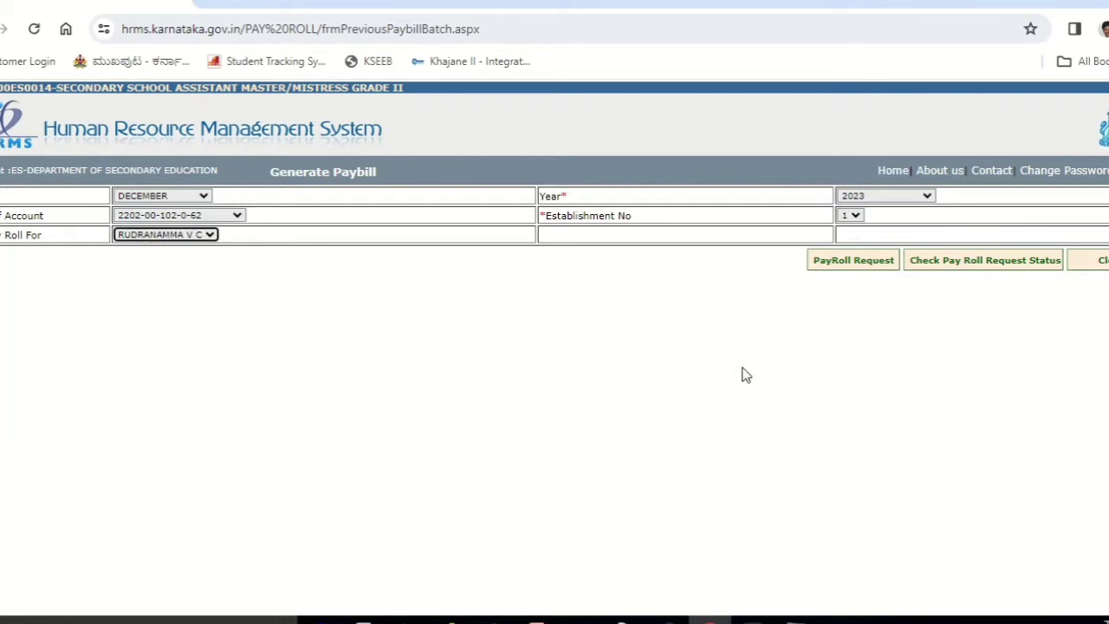
left_click(853, 260)
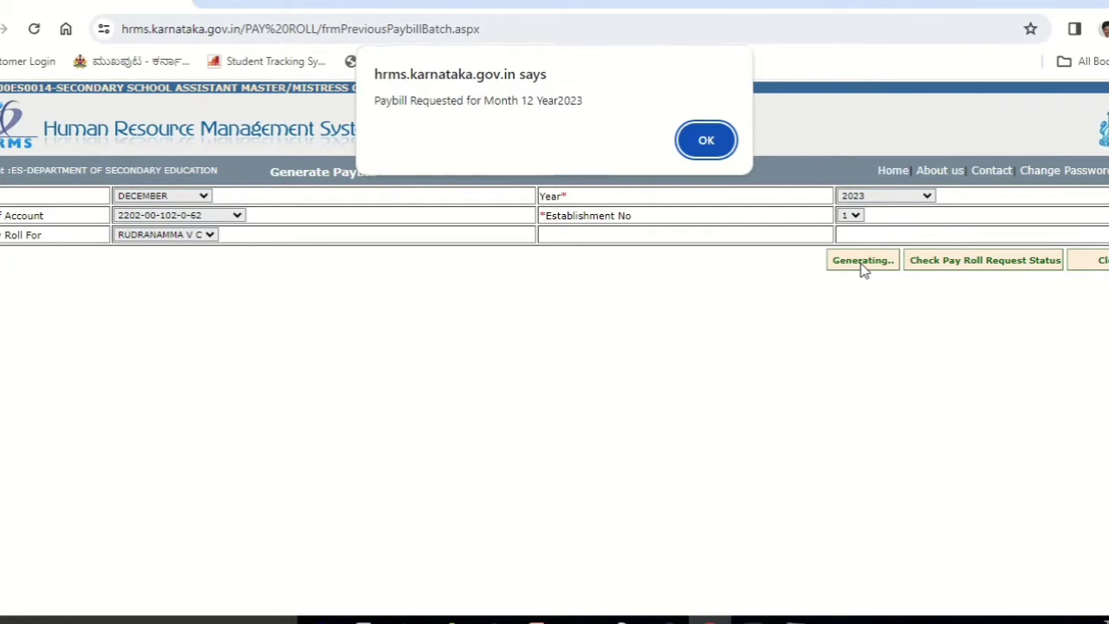
left_click(706, 142)
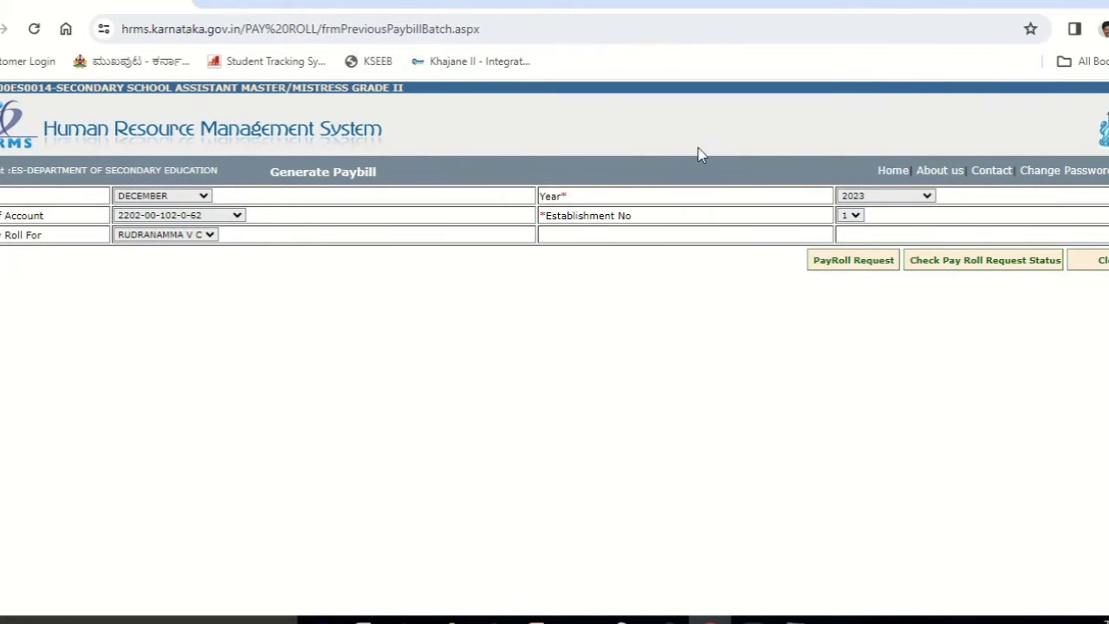
Submit a December 2023 payroll request for the third employee in the list.
left_click(206, 235)
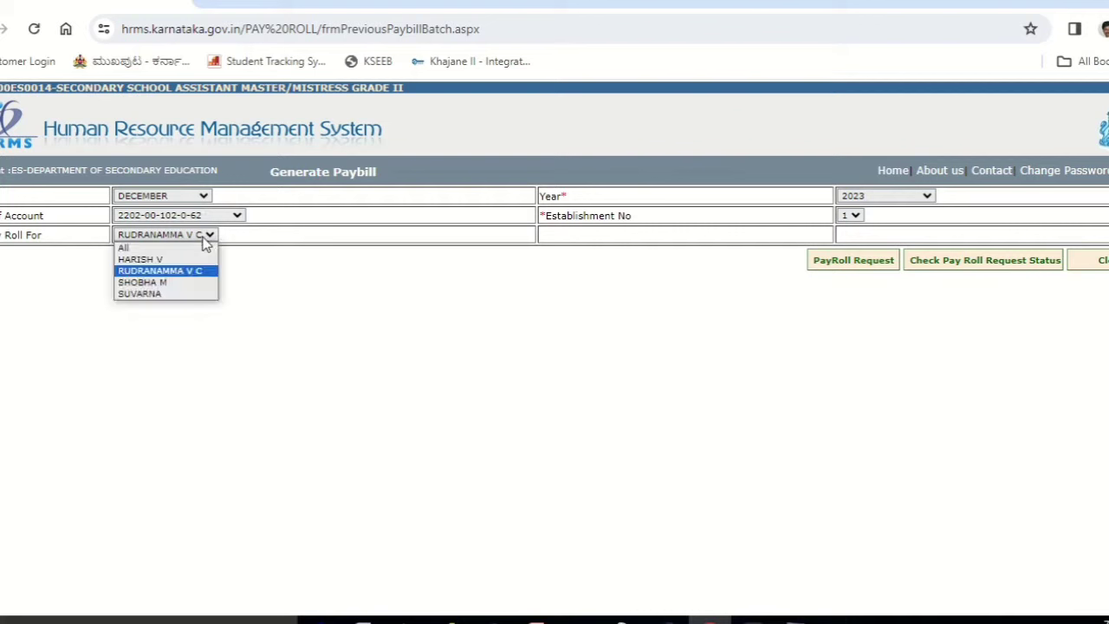
left_click(193, 283)
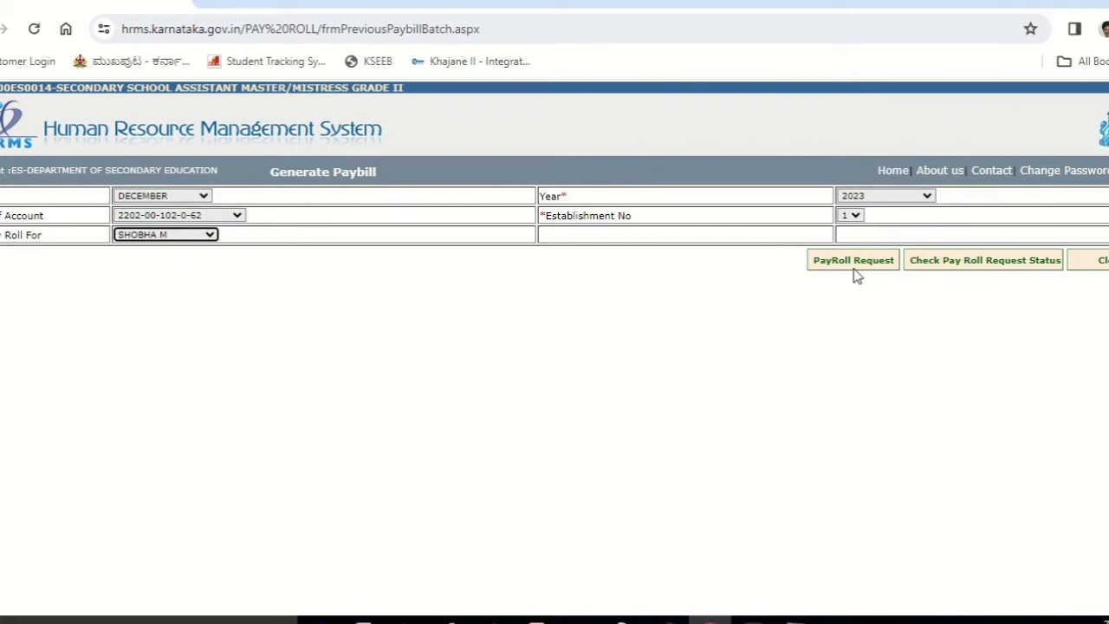
left_click(857, 264)
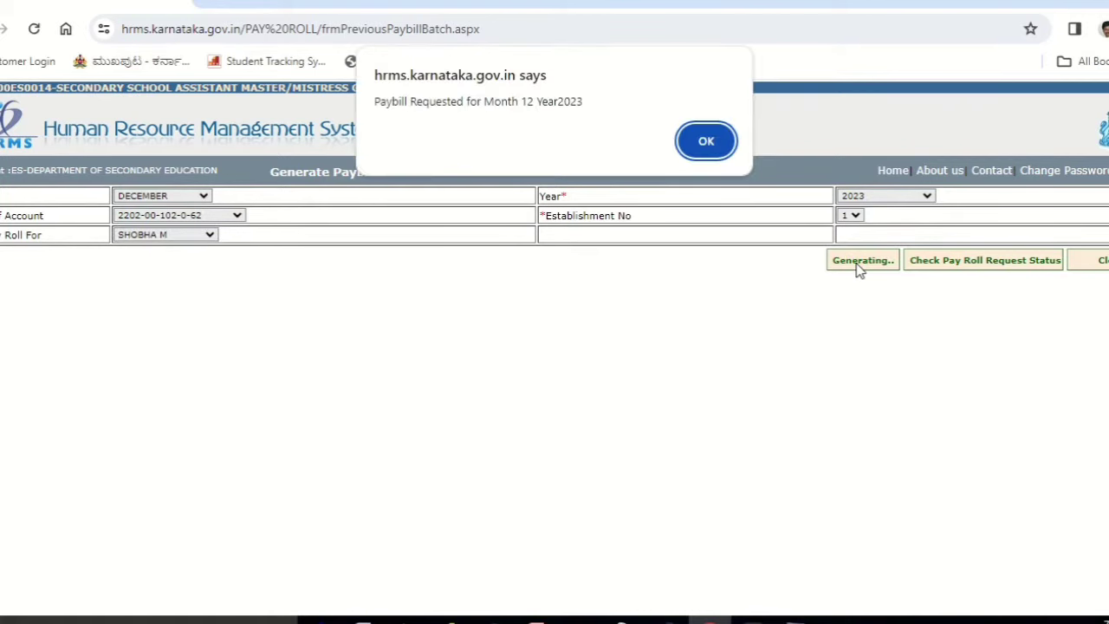
left_click(707, 149)
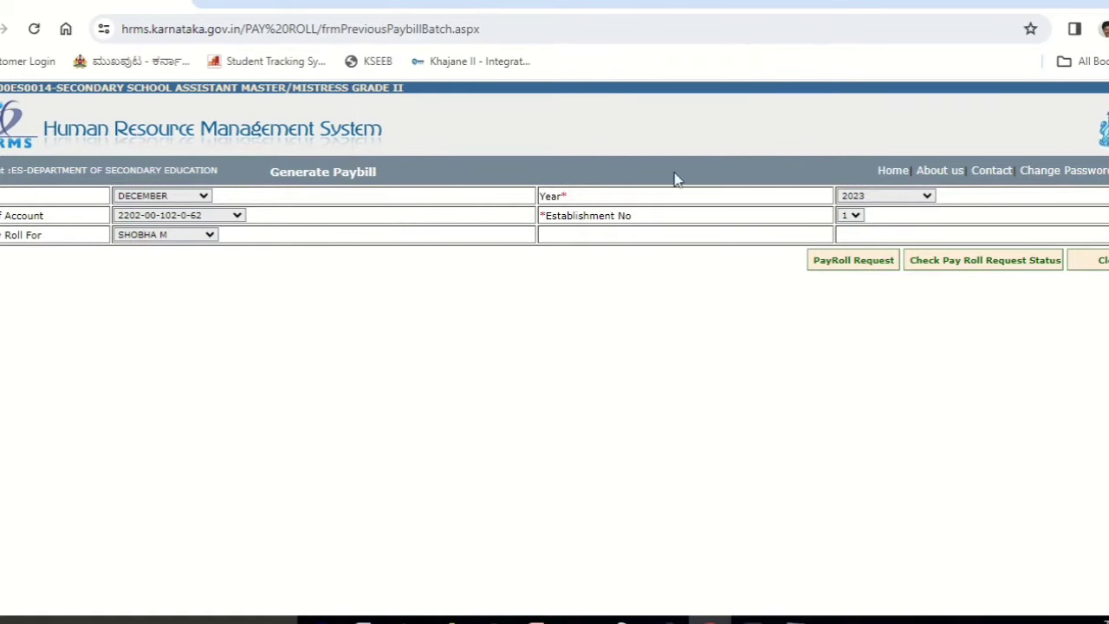
Submit a December 2023 payroll request for the fourth and last employee in the list.
left_click(198, 238)
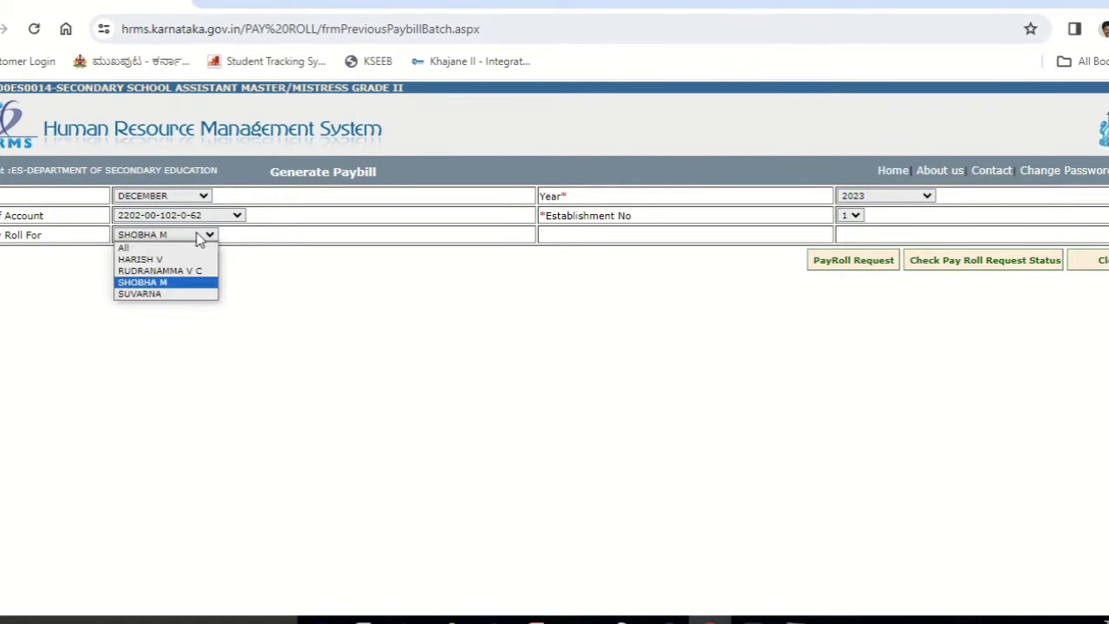
left_click(191, 295)
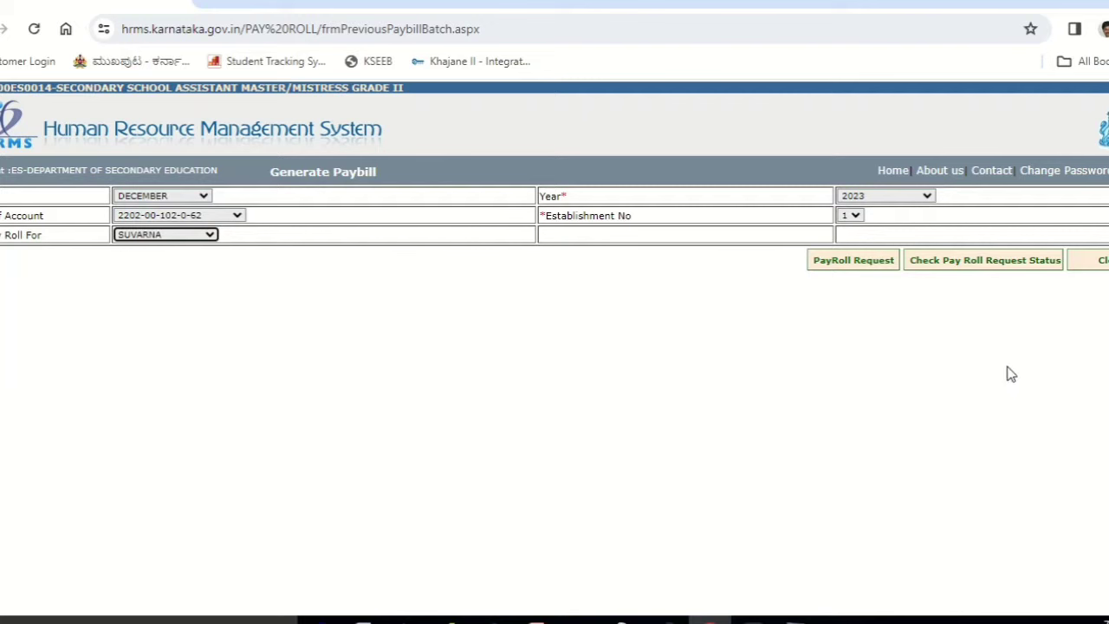
left_click(864, 263)
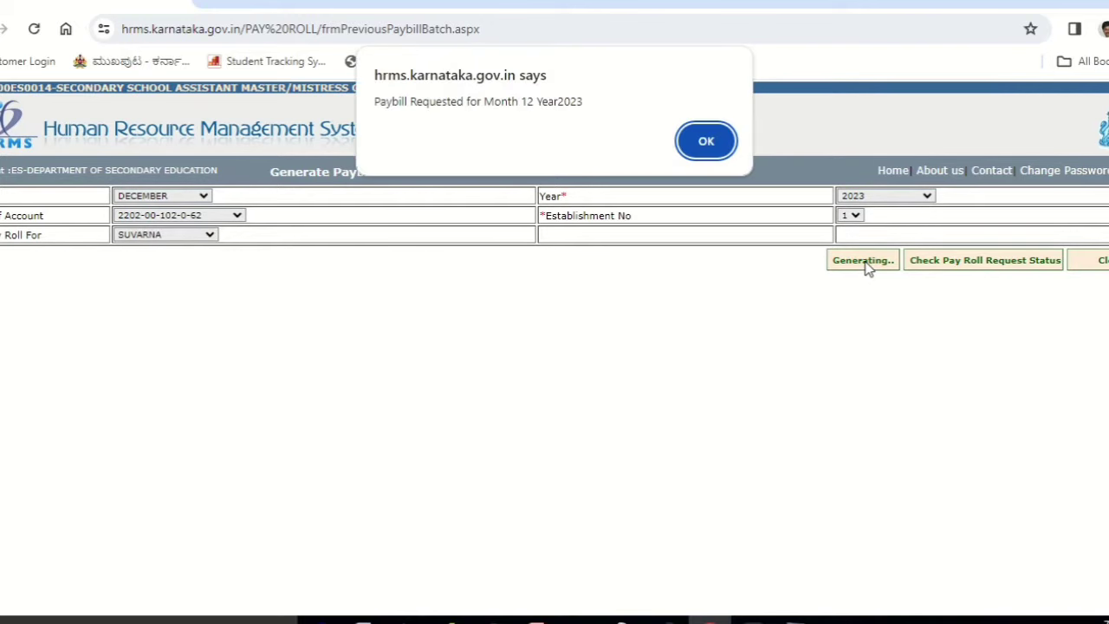
left_click(698, 143)
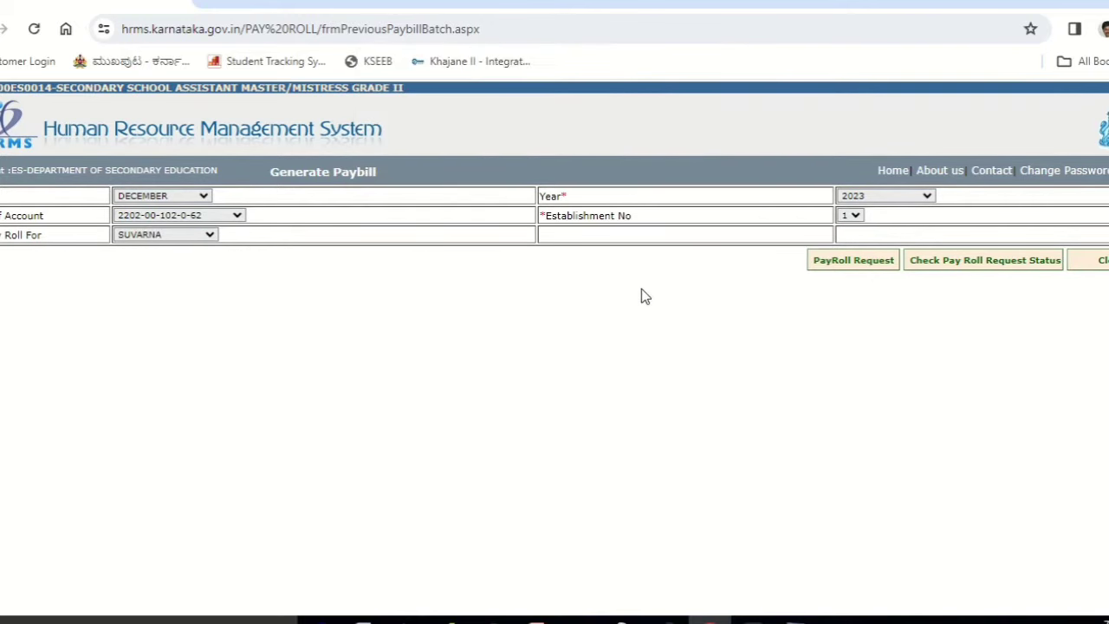
Check the payroll request status, then reopen the Regenerate DraftPaybill page from Home and check it again.
left_click(982, 266)
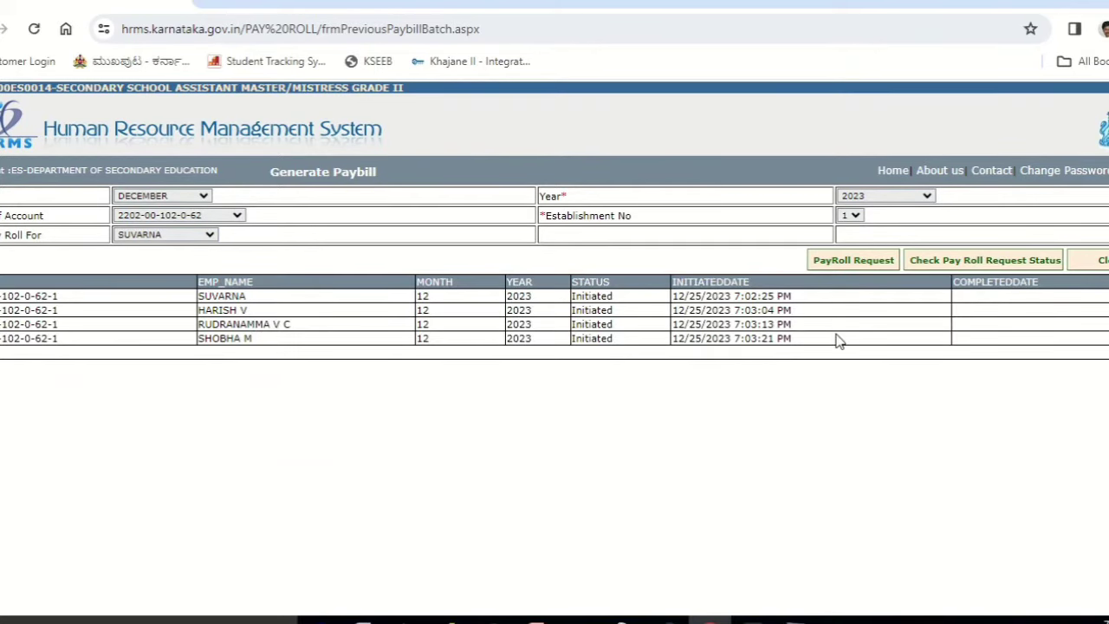
left_click(886, 173)
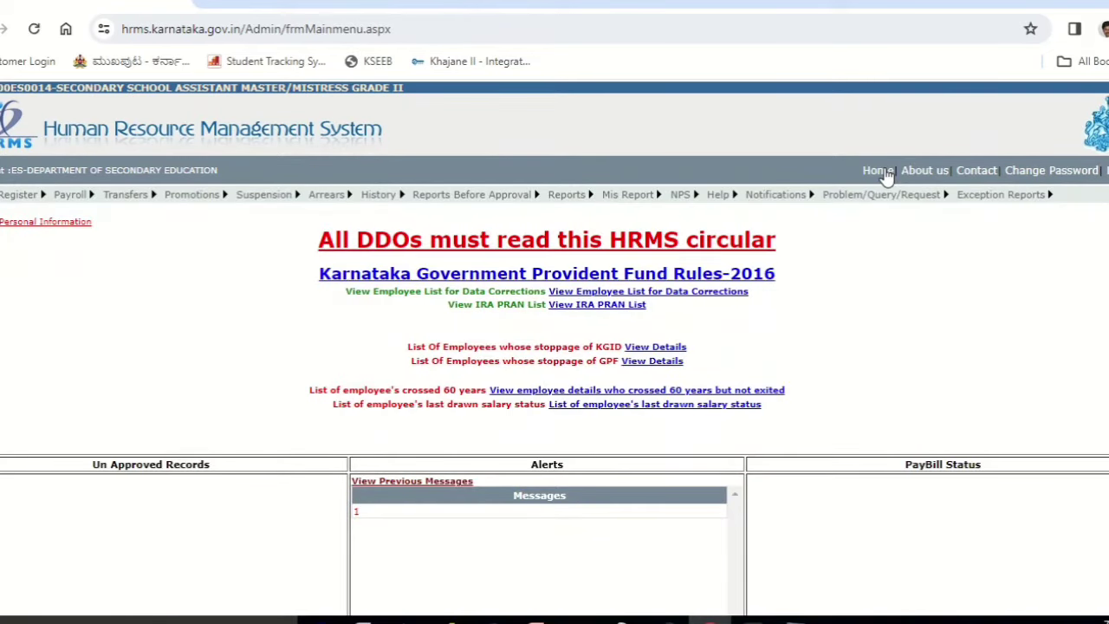
mouse_move(84, 196)
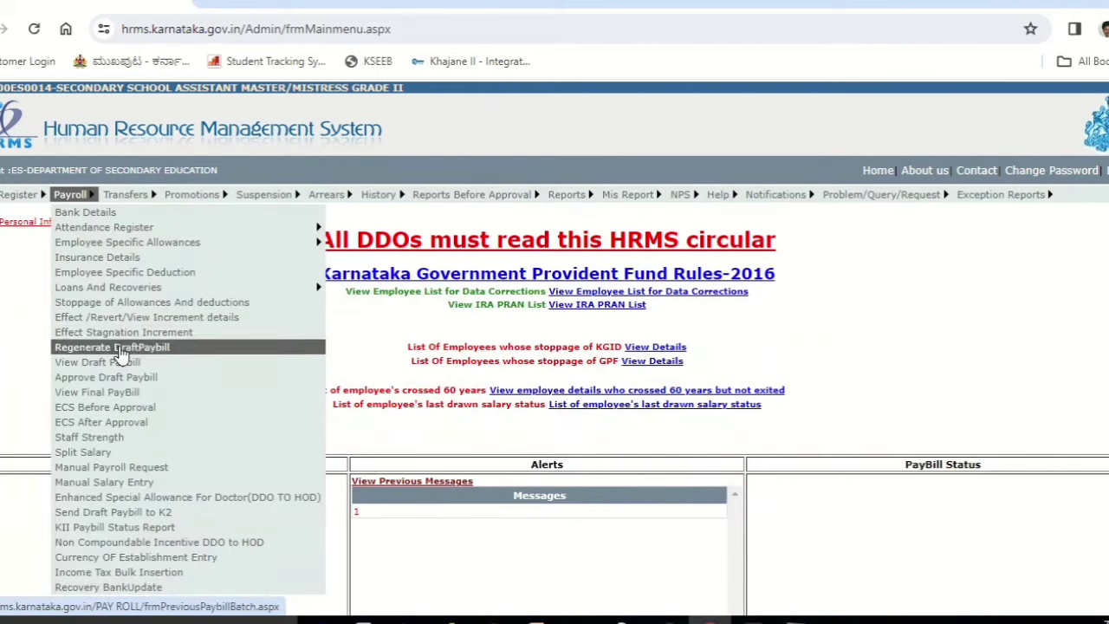
left_click(119, 350)
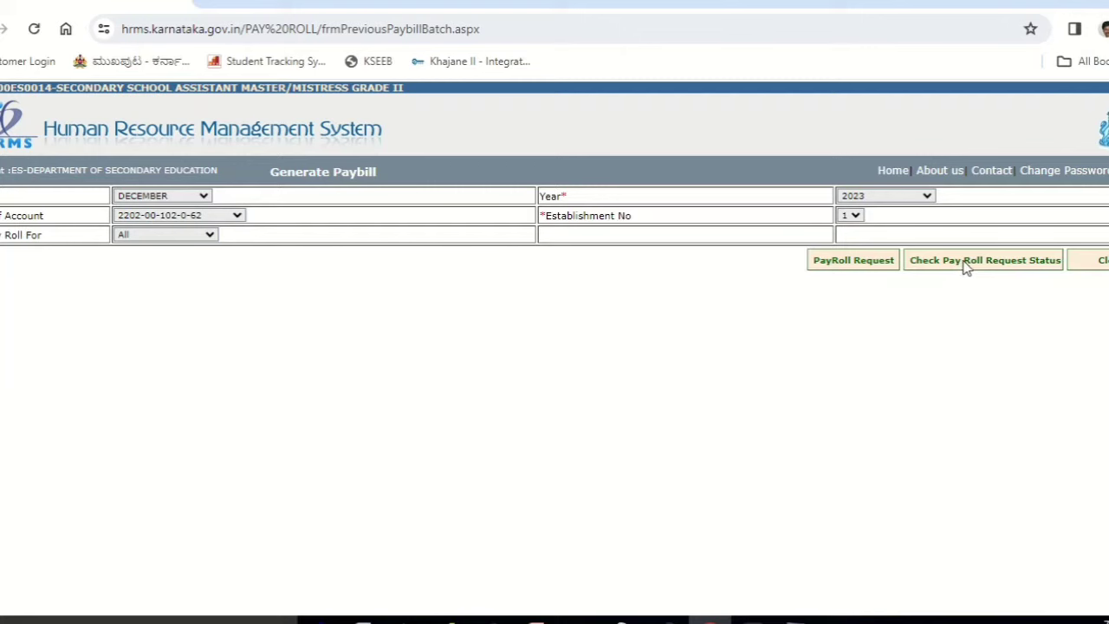
left_click(970, 262)
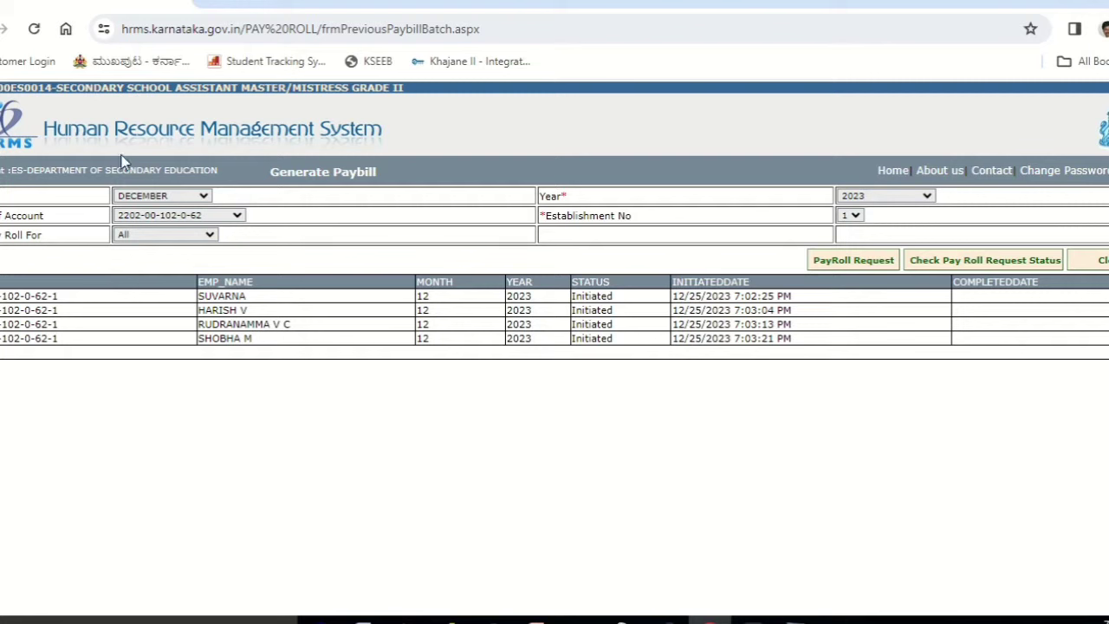
left_click(894, 171)
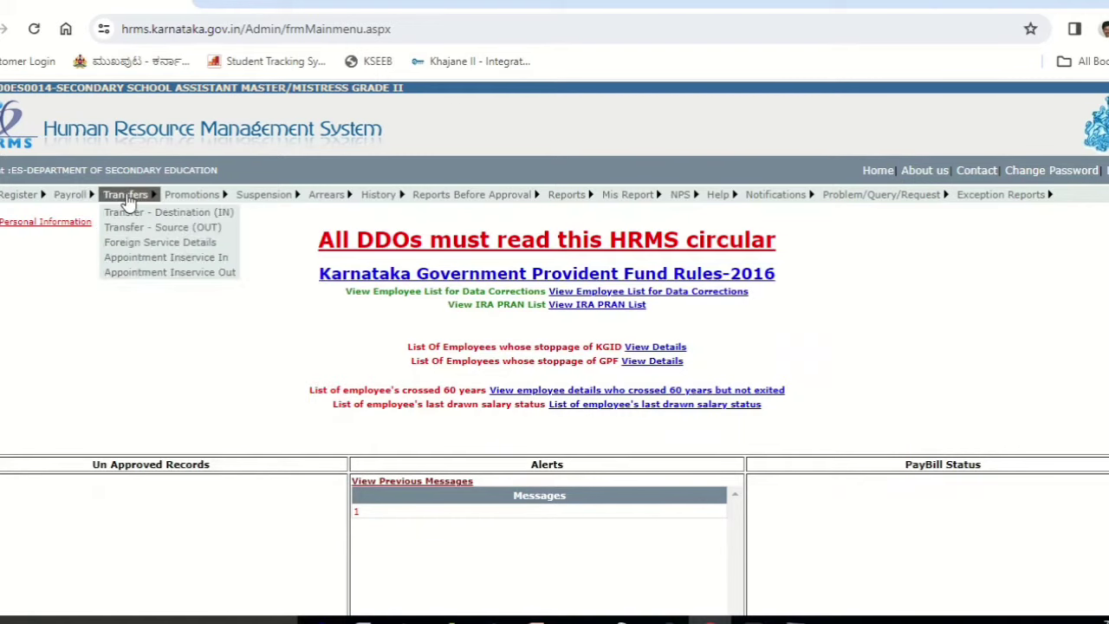
mouse_move(69, 197)
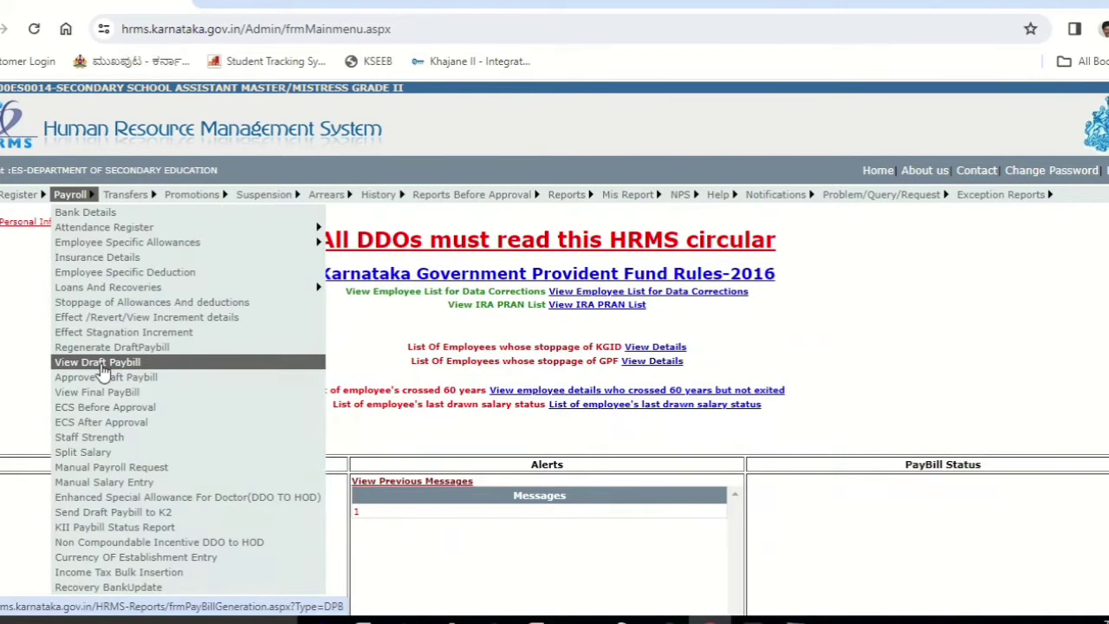
left_click(97, 363)
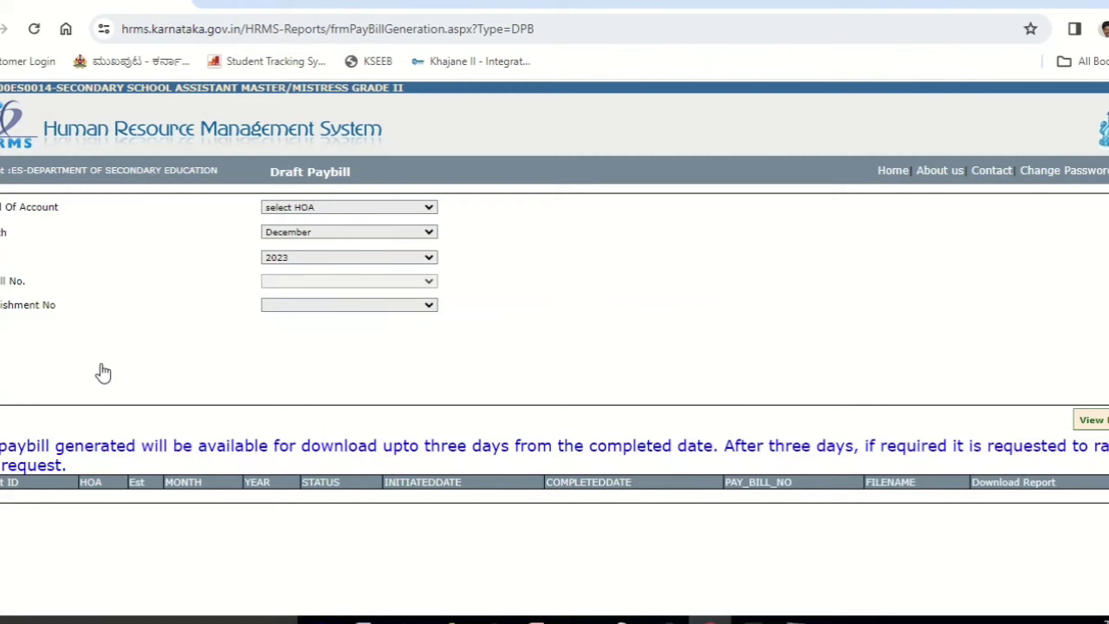
left_click(422, 209)
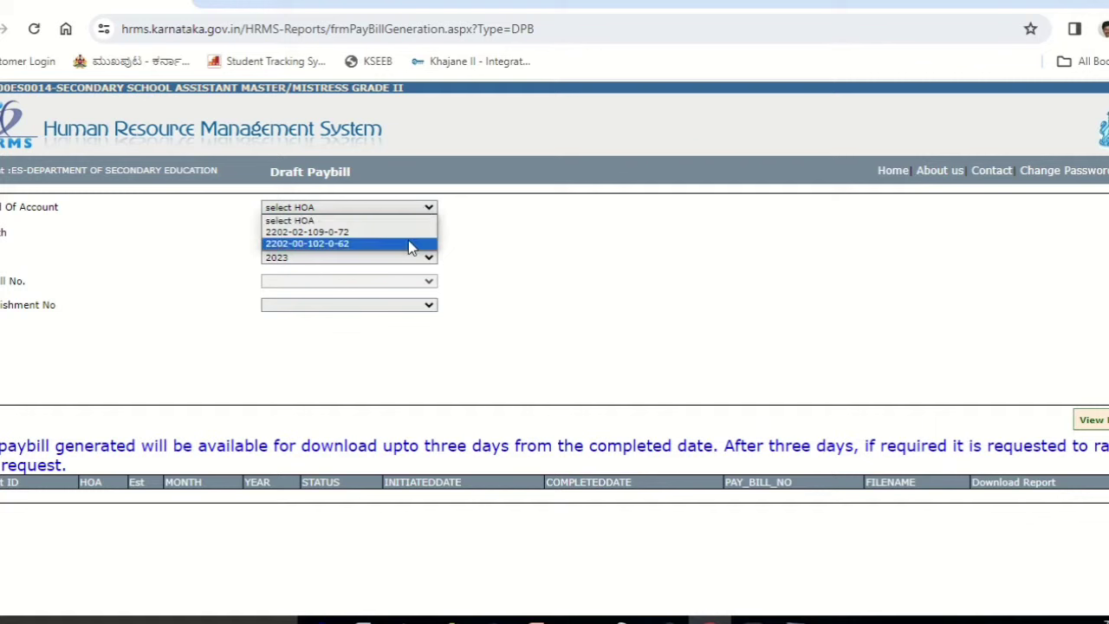
left_click(408, 243)
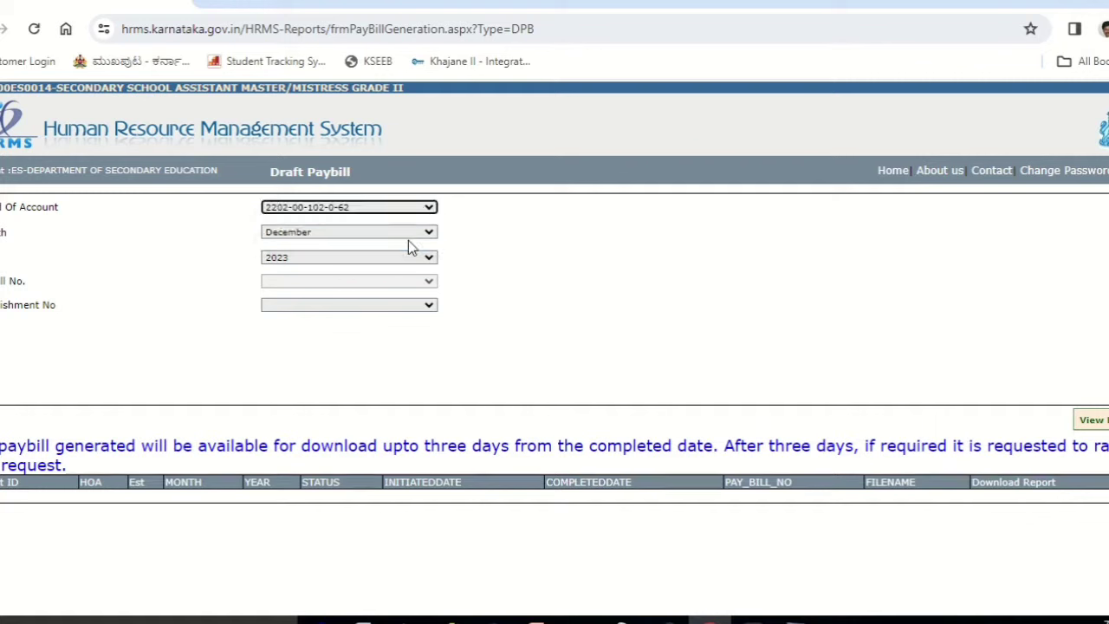
left_click(427, 308)
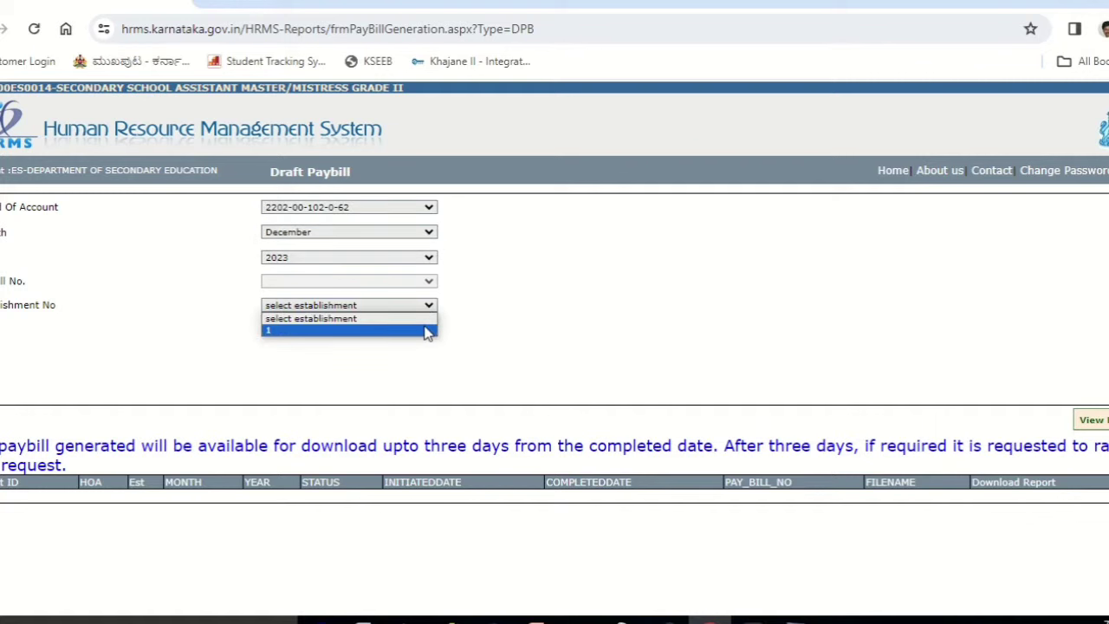
left_click(426, 331)
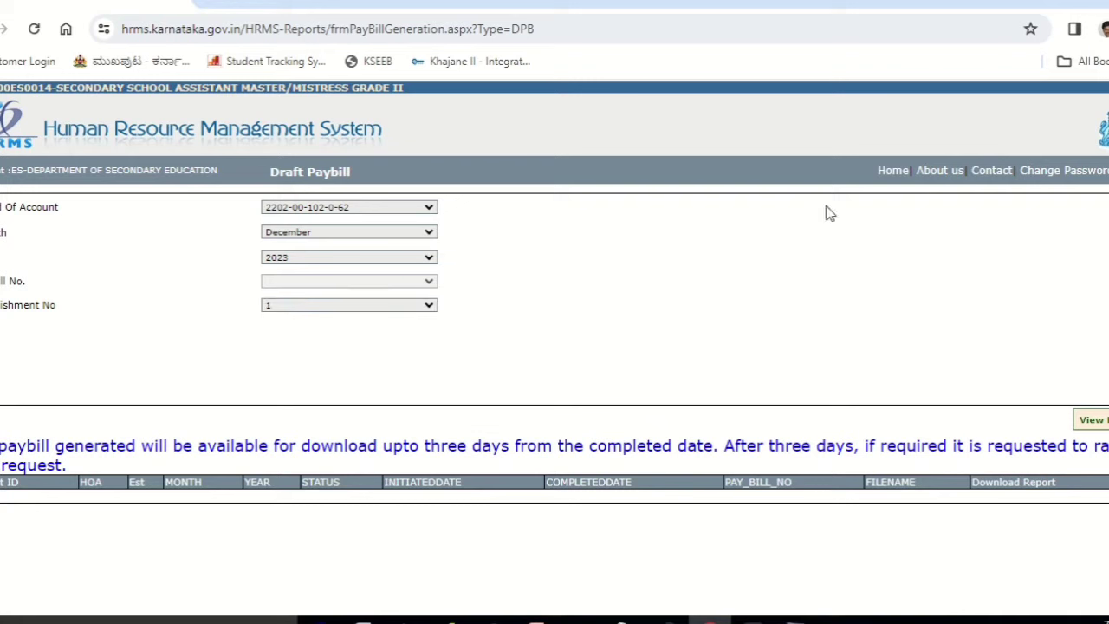
Return to the Regenerate DraftPaybill page and check the status of the December 2023 payroll requests.
left_click(888, 172)
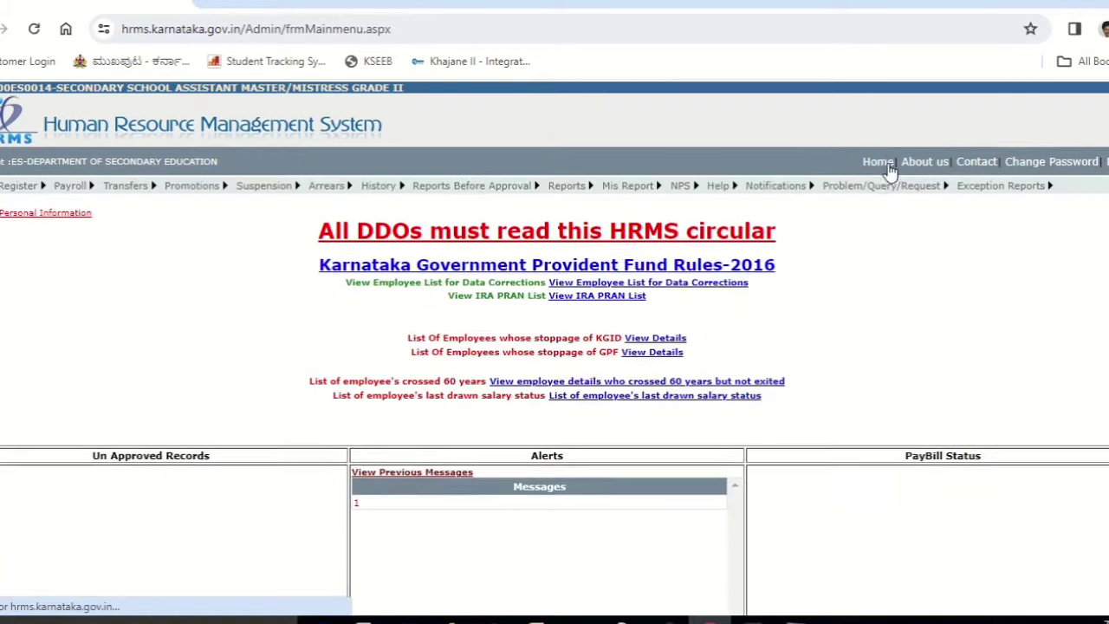
mouse_move(73, 195)
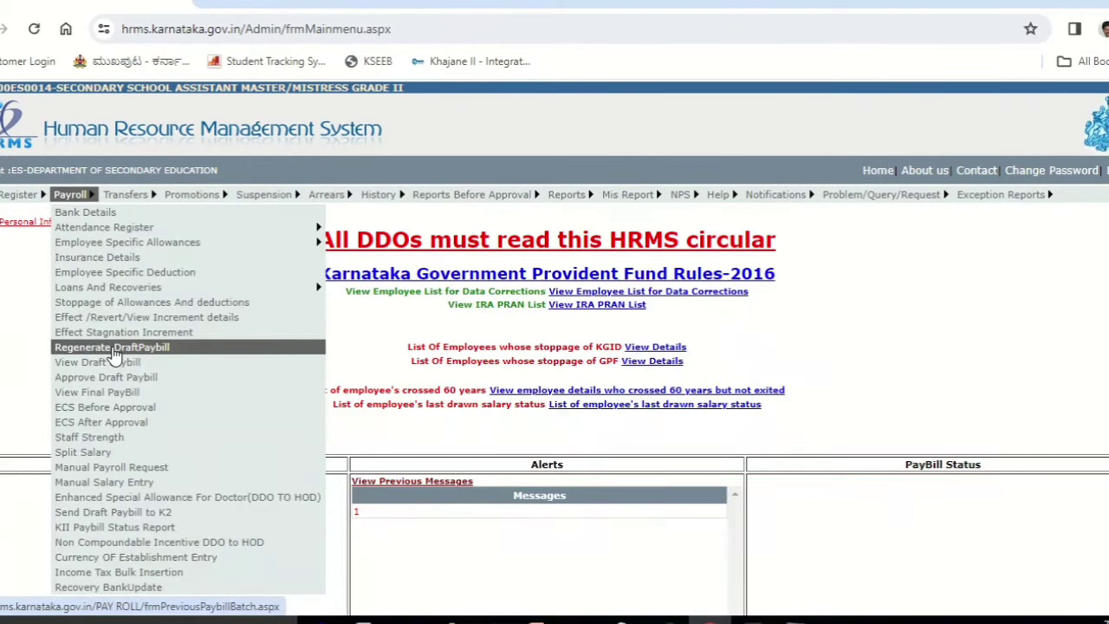
left_click(114, 348)
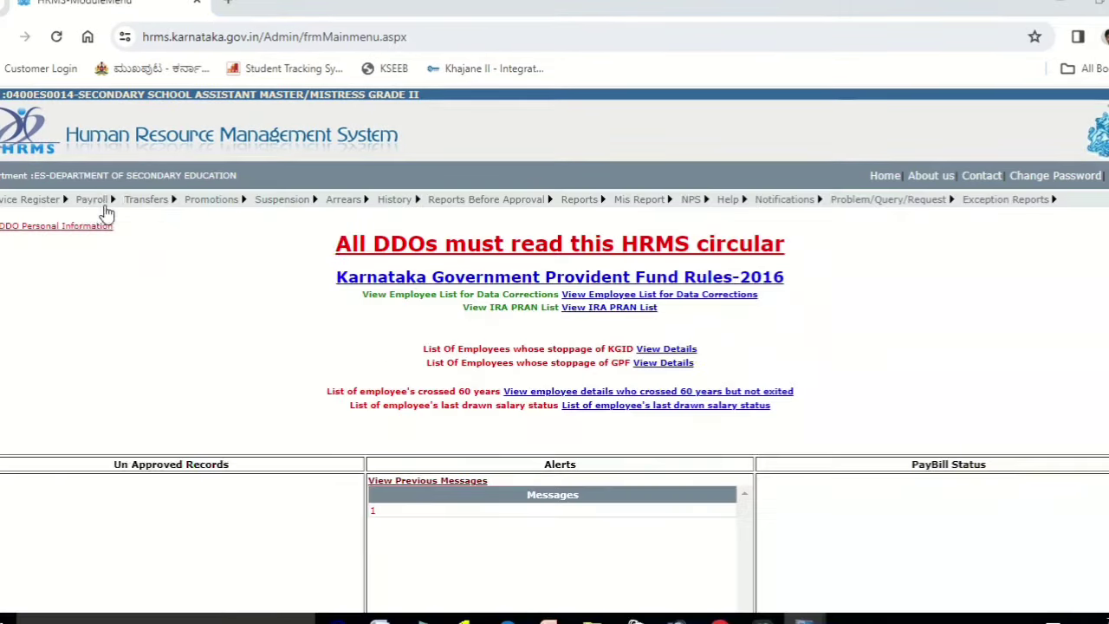
mouse_move(91, 200)
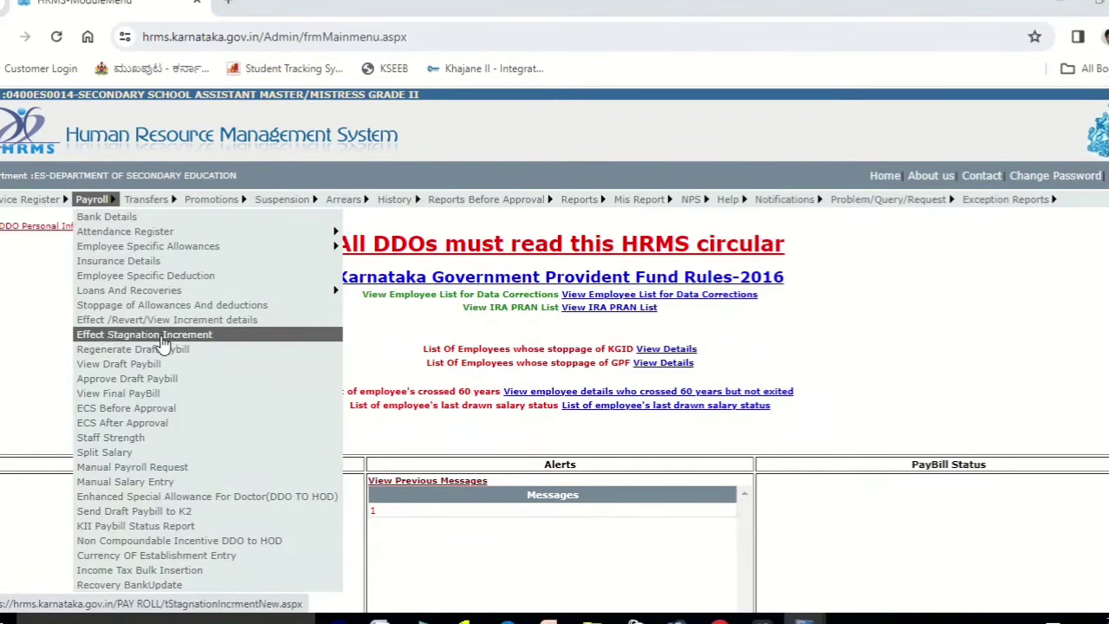
left_click(163, 349)
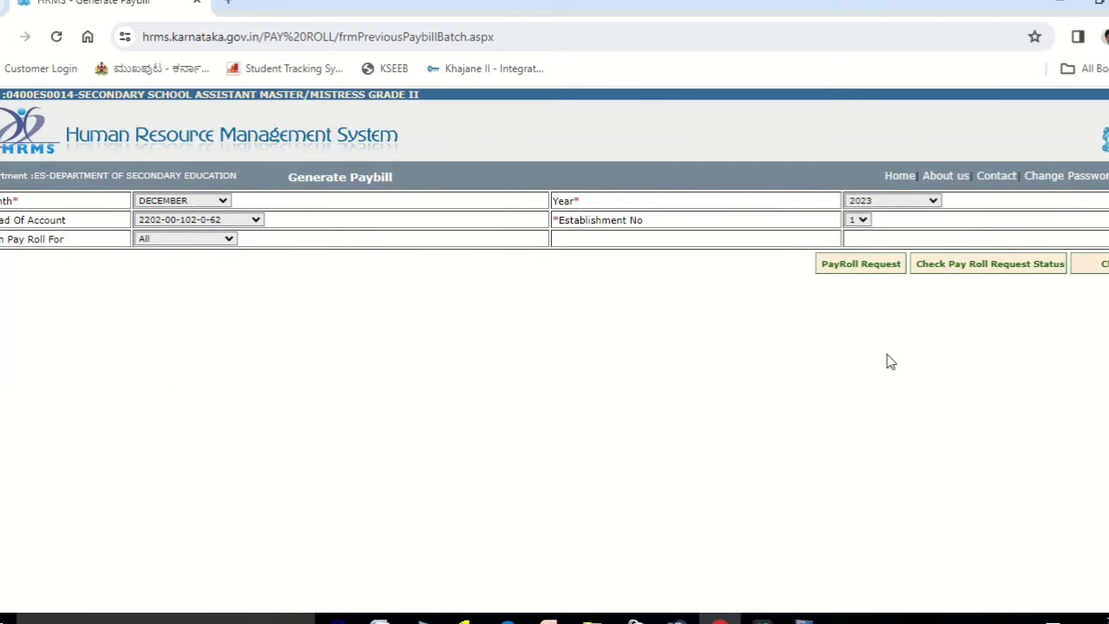
left_click(991, 267)
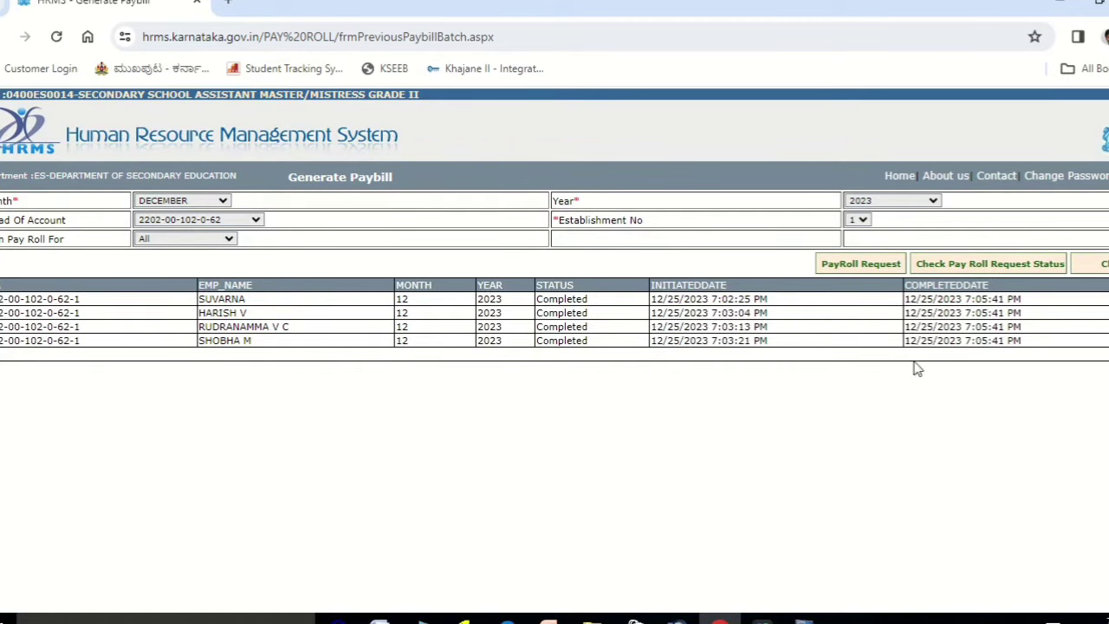
left_click(899, 175)
mouse_move(91, 199)
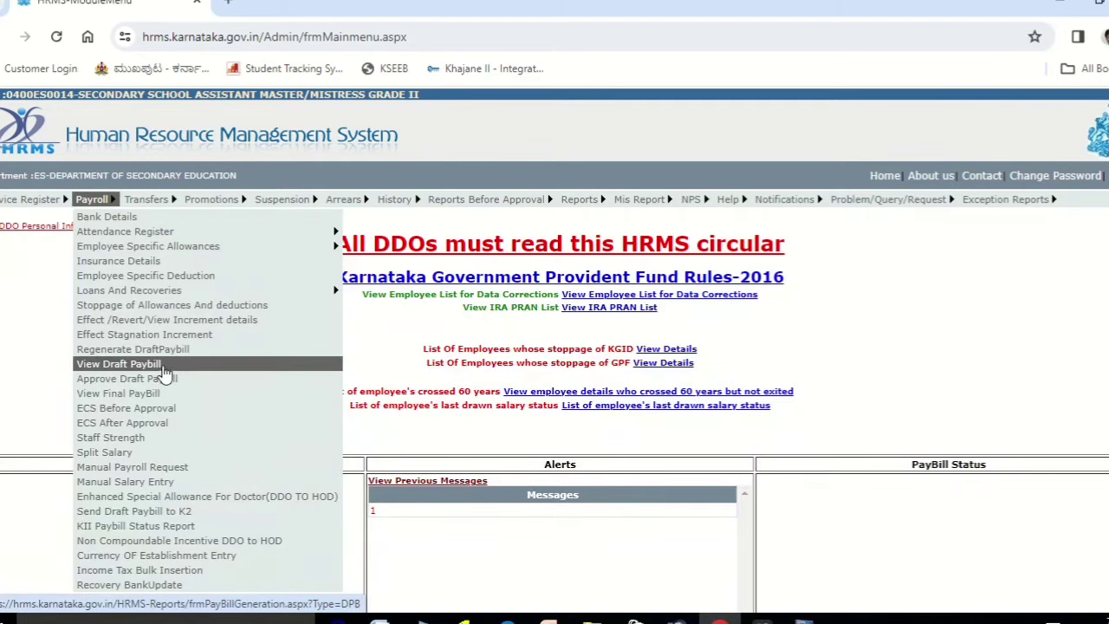
left_click(165, 367)
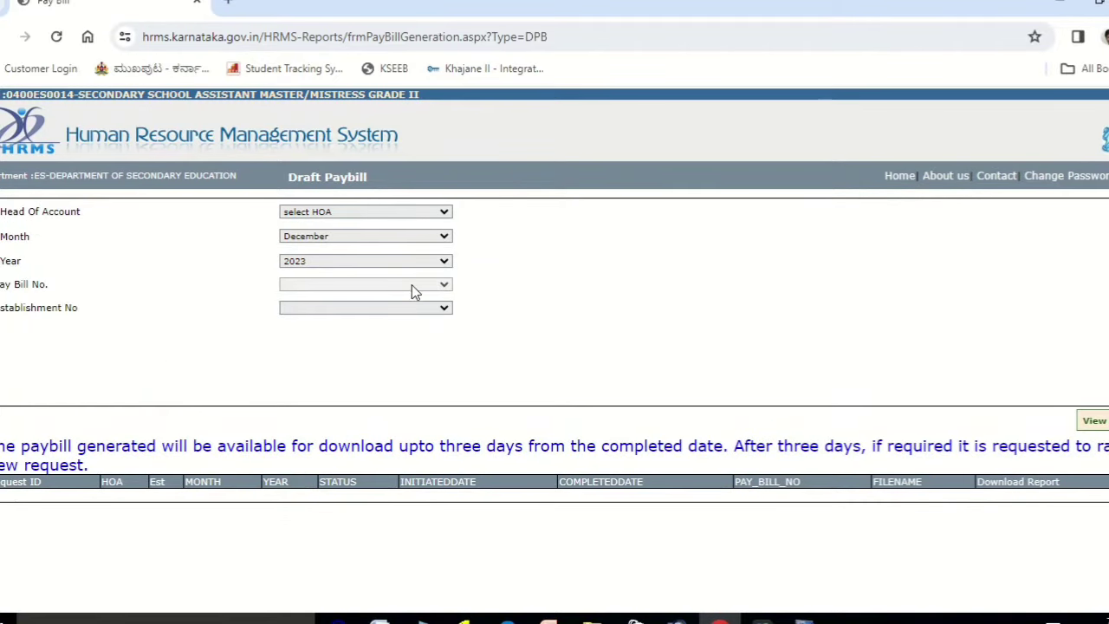
left_click(438, 214)
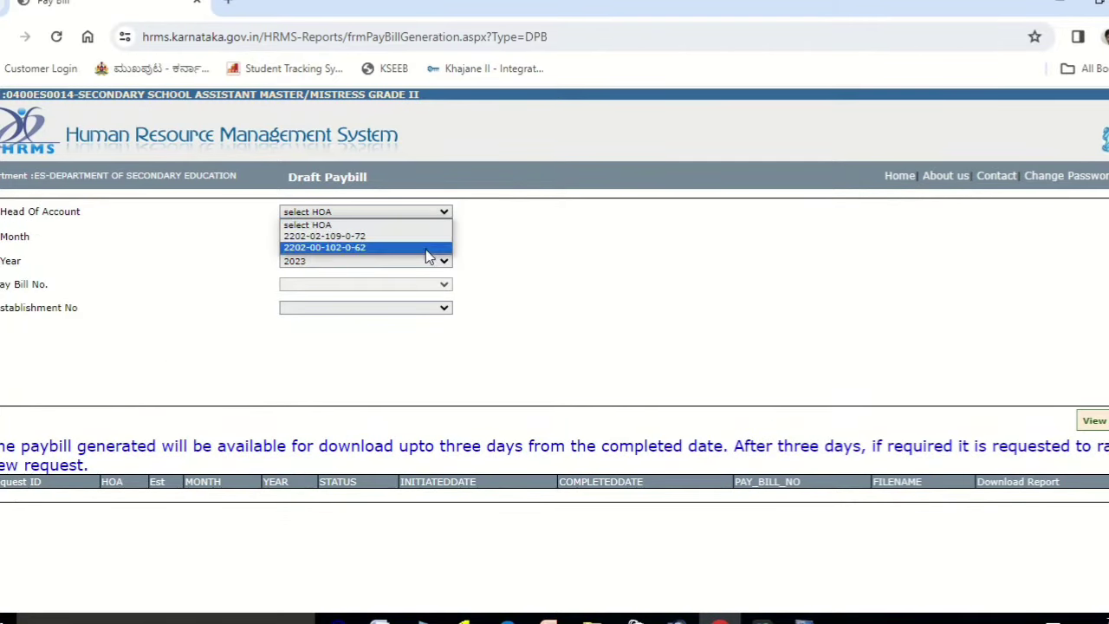
left_click(427, 248)
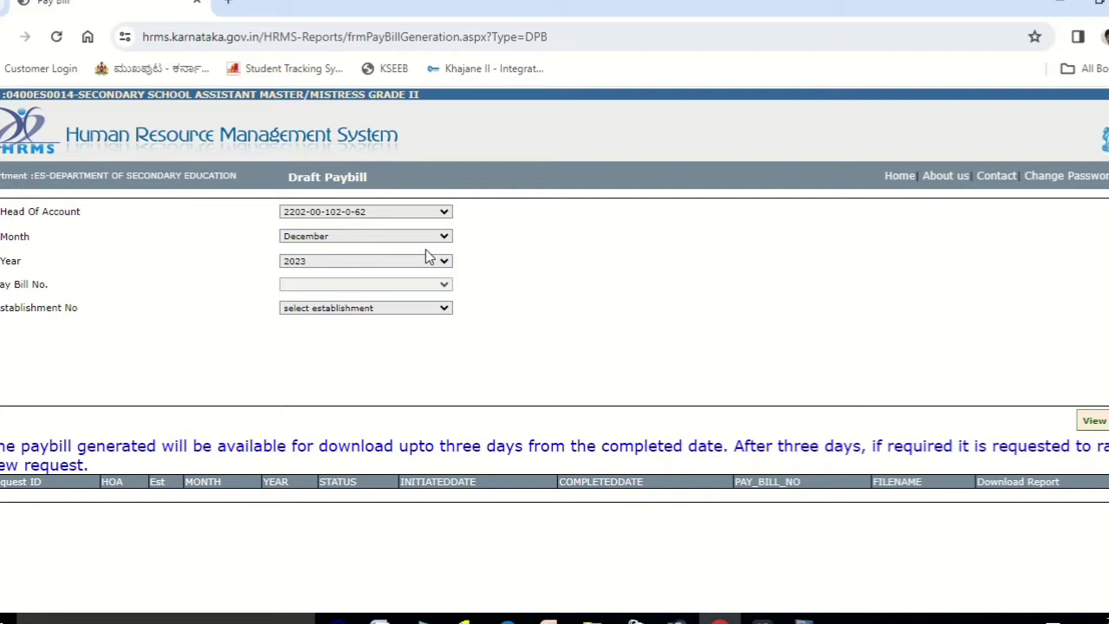
left_click(438, 309)
left_click(424, 332)
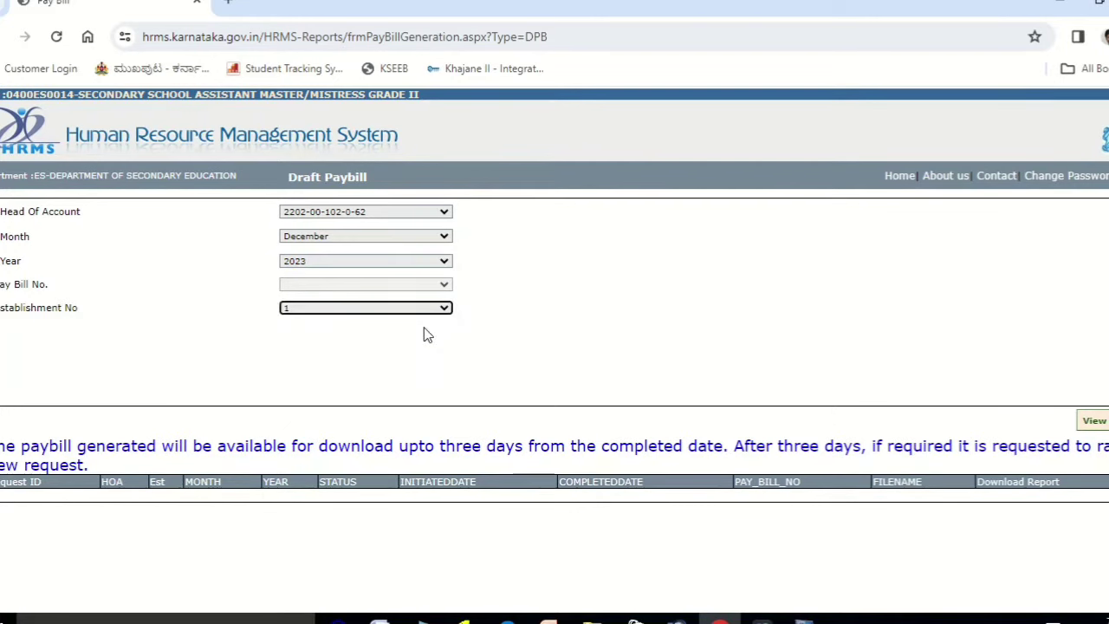
left_click(1095, 421)
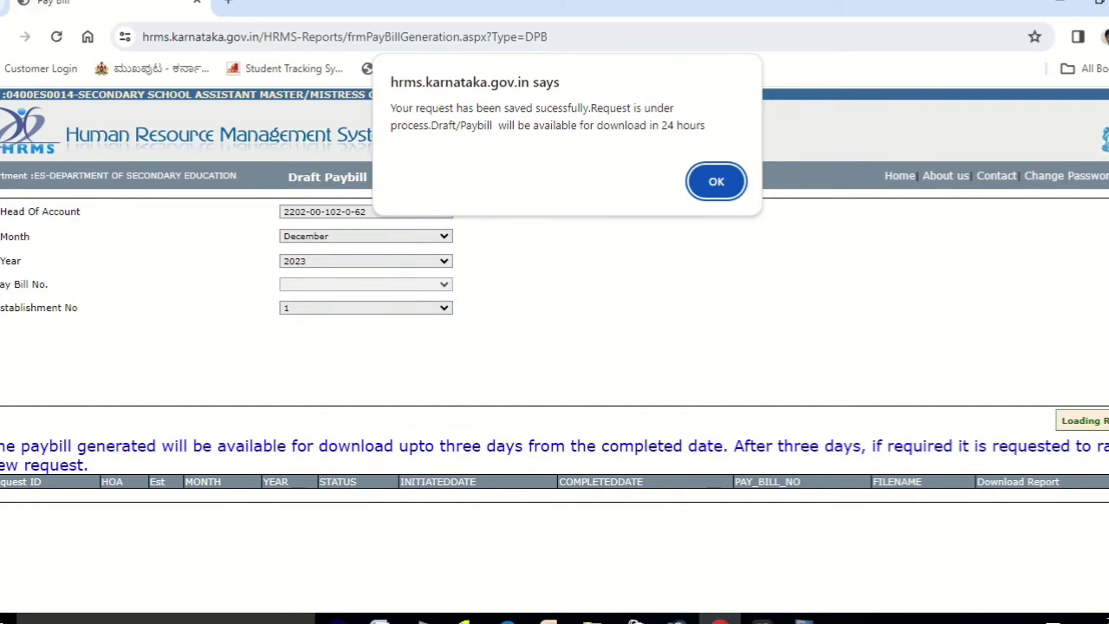
left_click(706, 179)
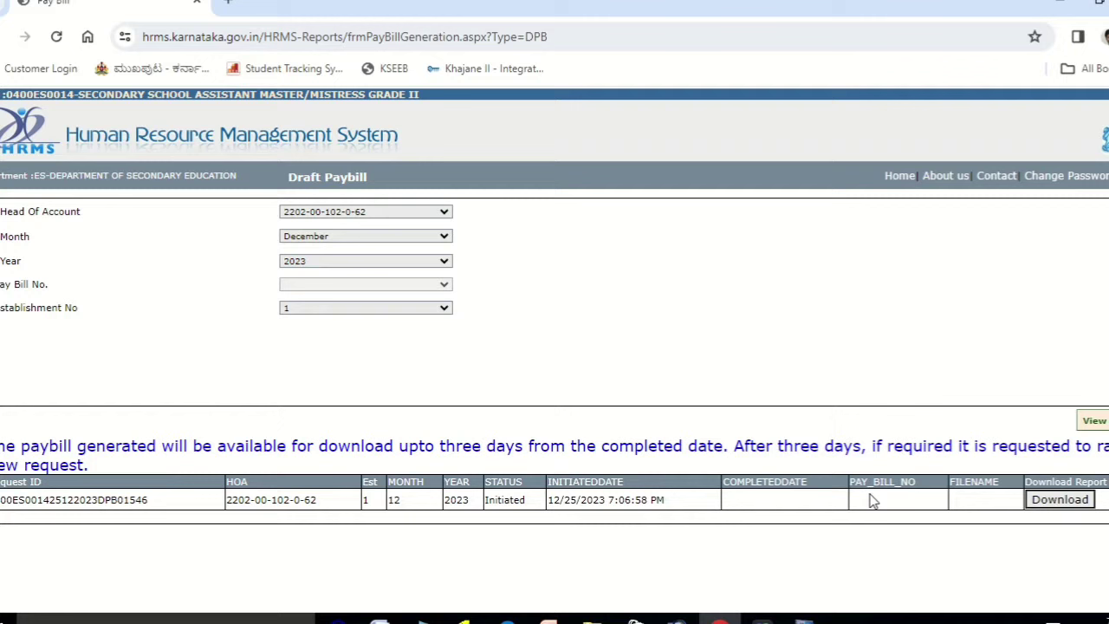
Reopen View Draft Paybill from Home twice to check the status of the draft paybill request.
left_click(905, 177)
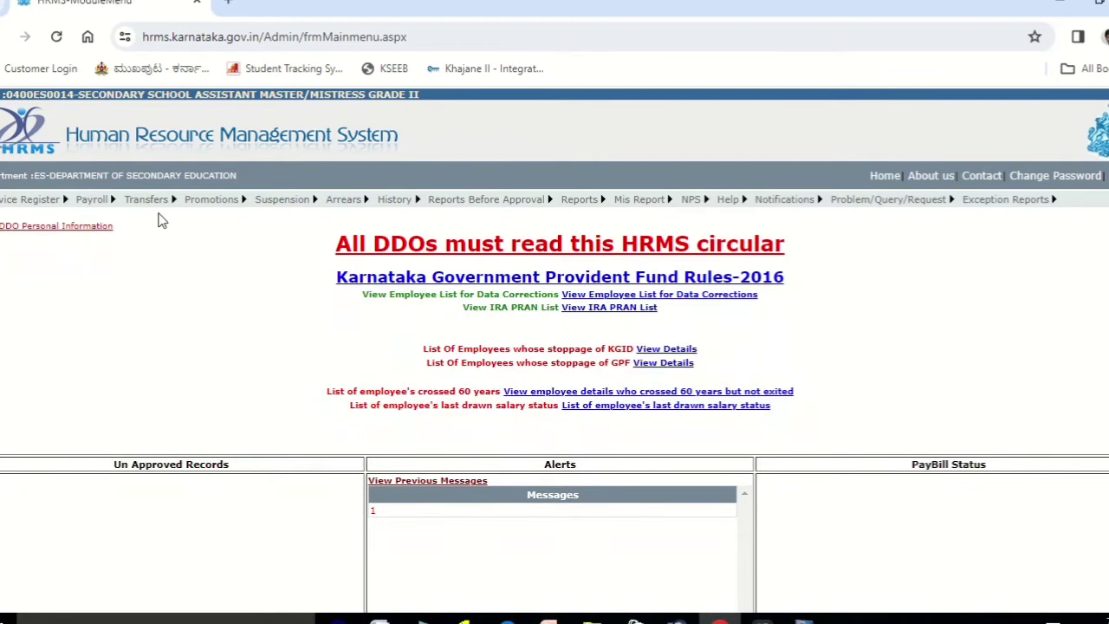
mouse_move(95, 201)
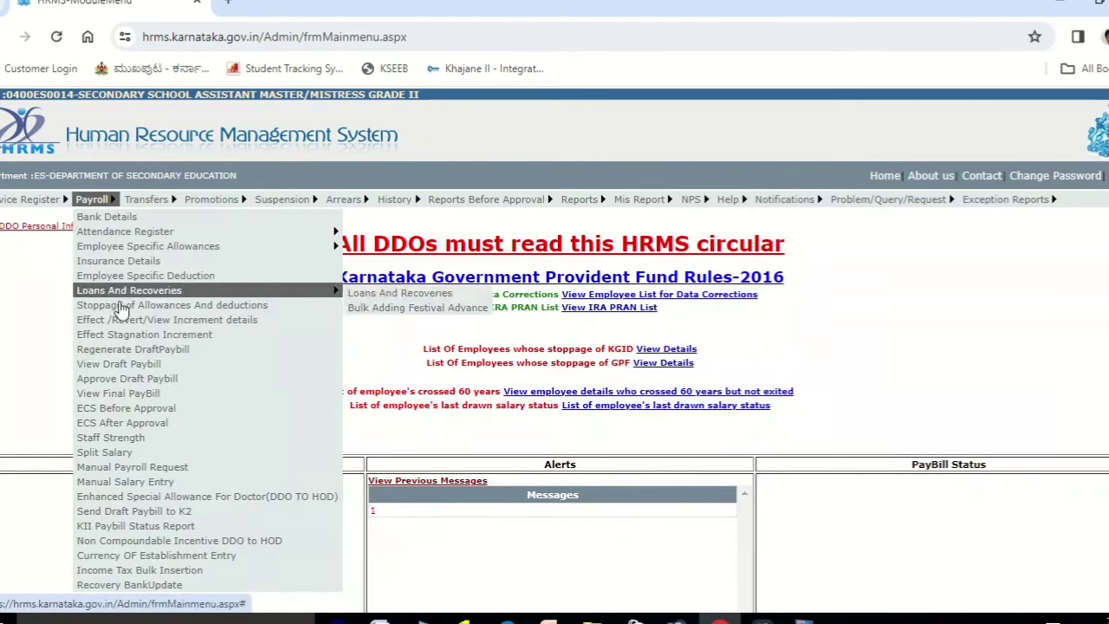
left_click(121, 362)
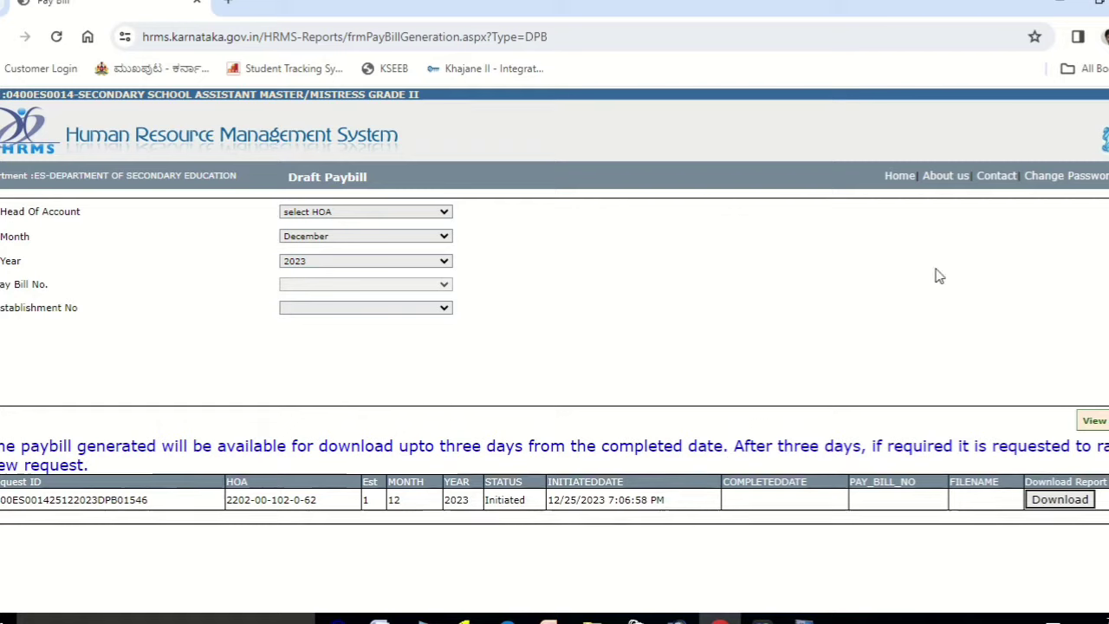
left_click(912, 186)
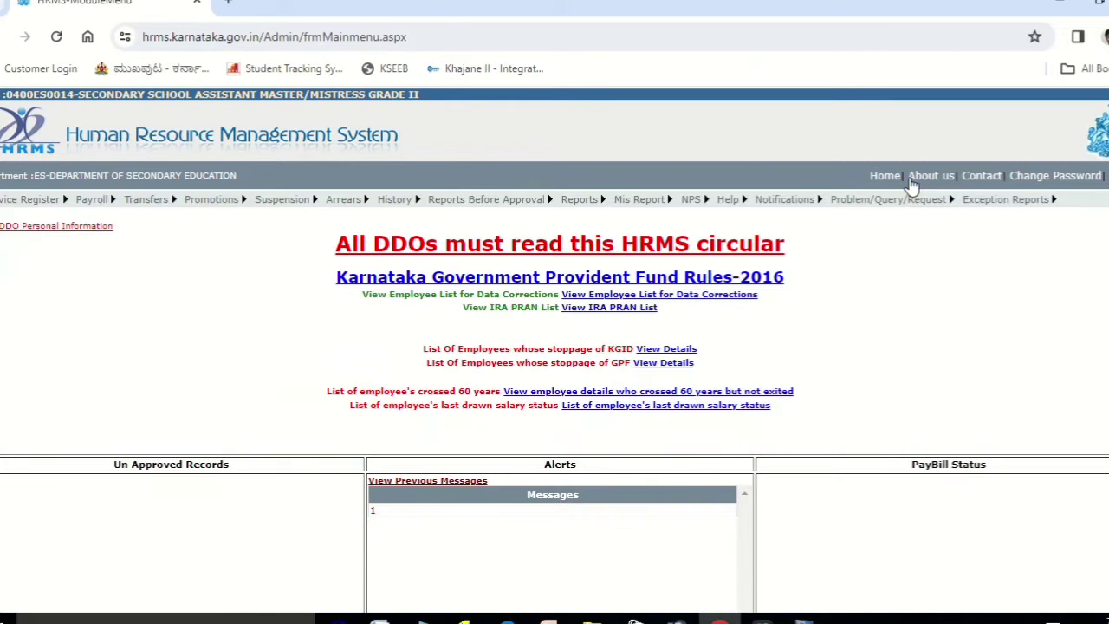
mouse_move(91, 199)
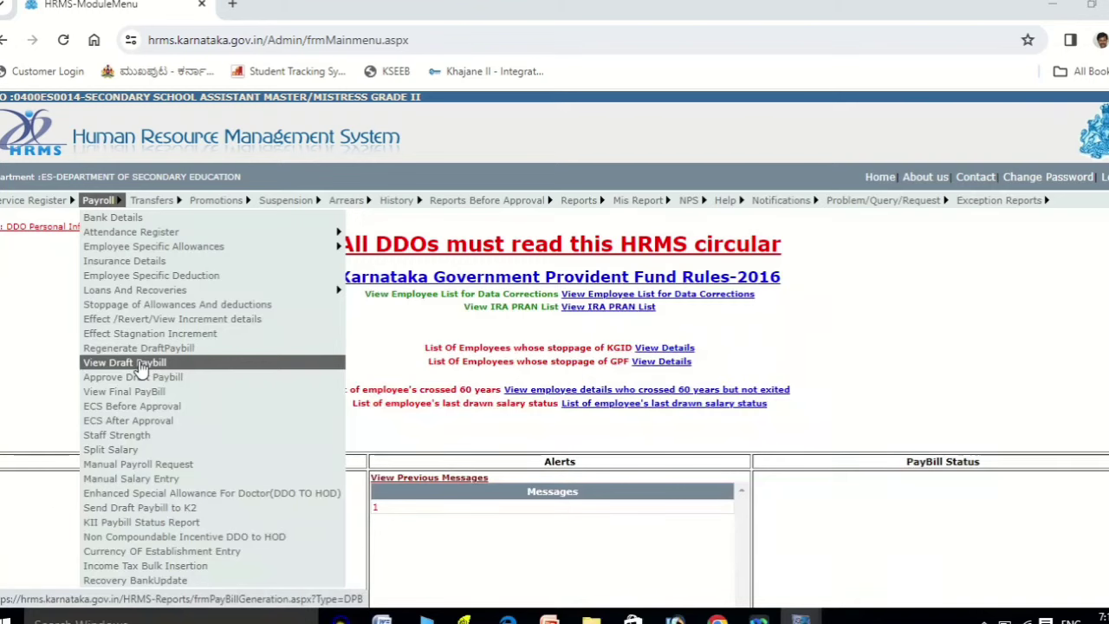
left_click(140, 364)
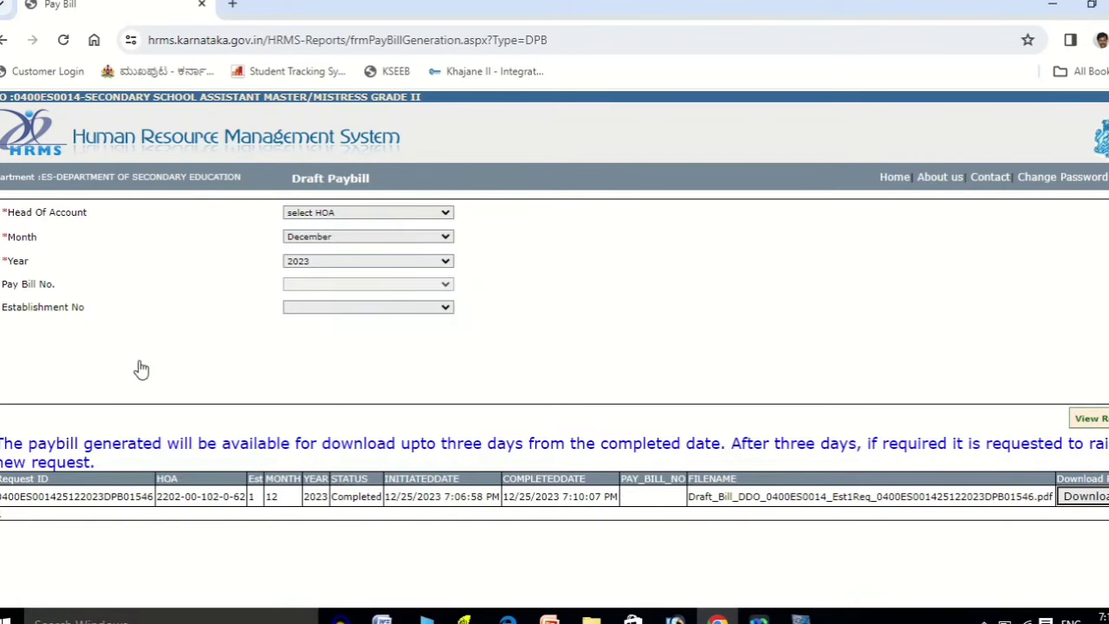
Download the completed December 2023 draft paybill PDF and open it to review the employees' salary details.
left_click(1077, 498)
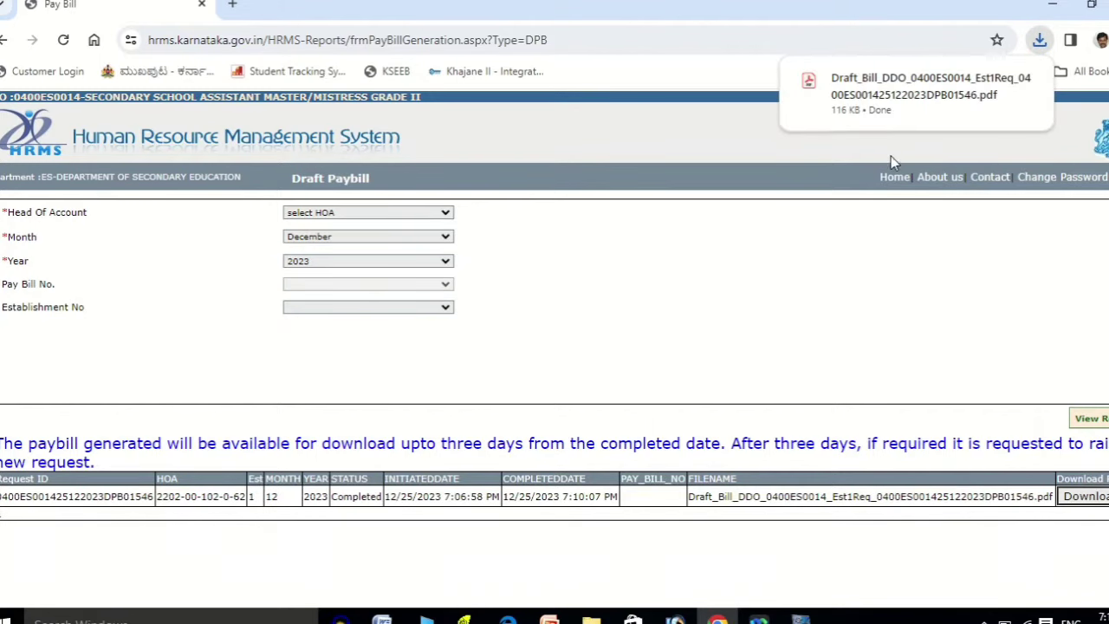
left_click(897, 99)
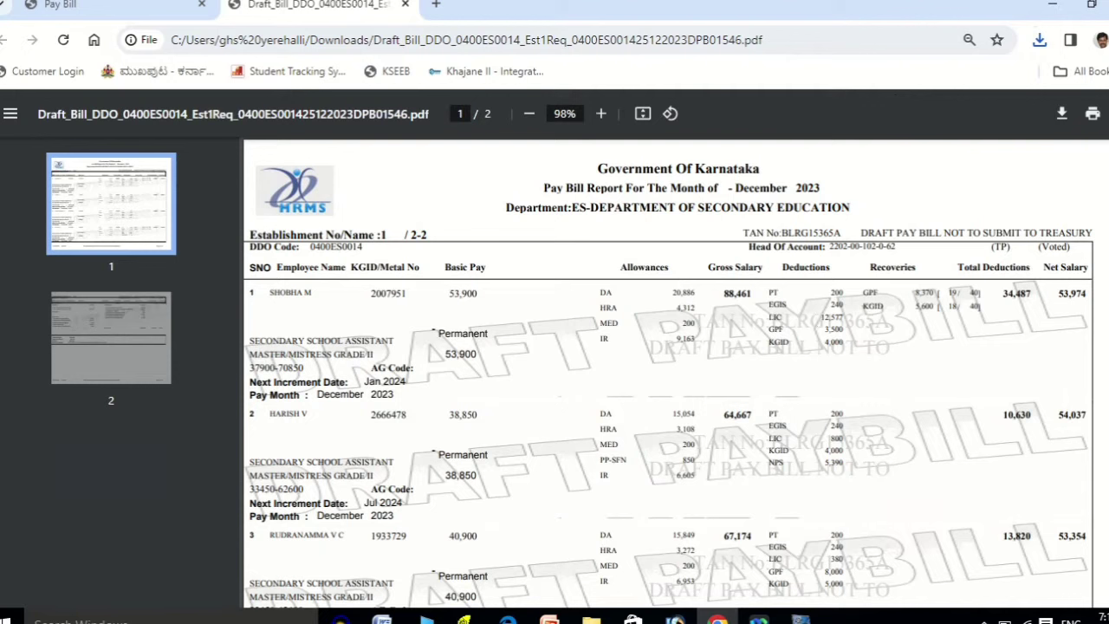
scroll(669, 374, "down", 1)
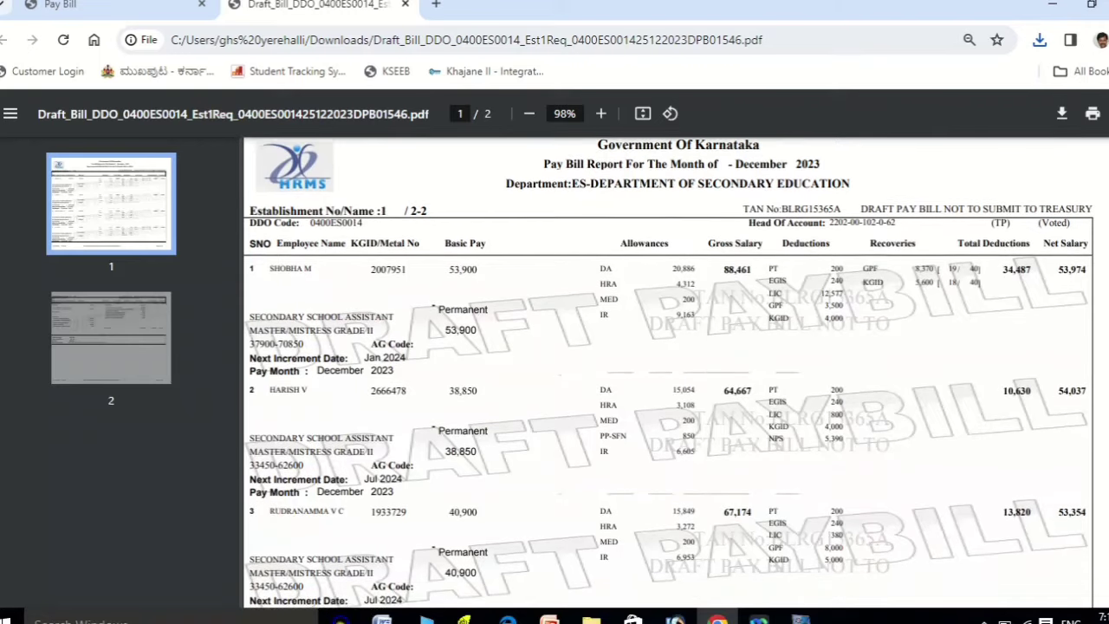
scroll(676, 372, "up", 1)
left_click(156, 7)
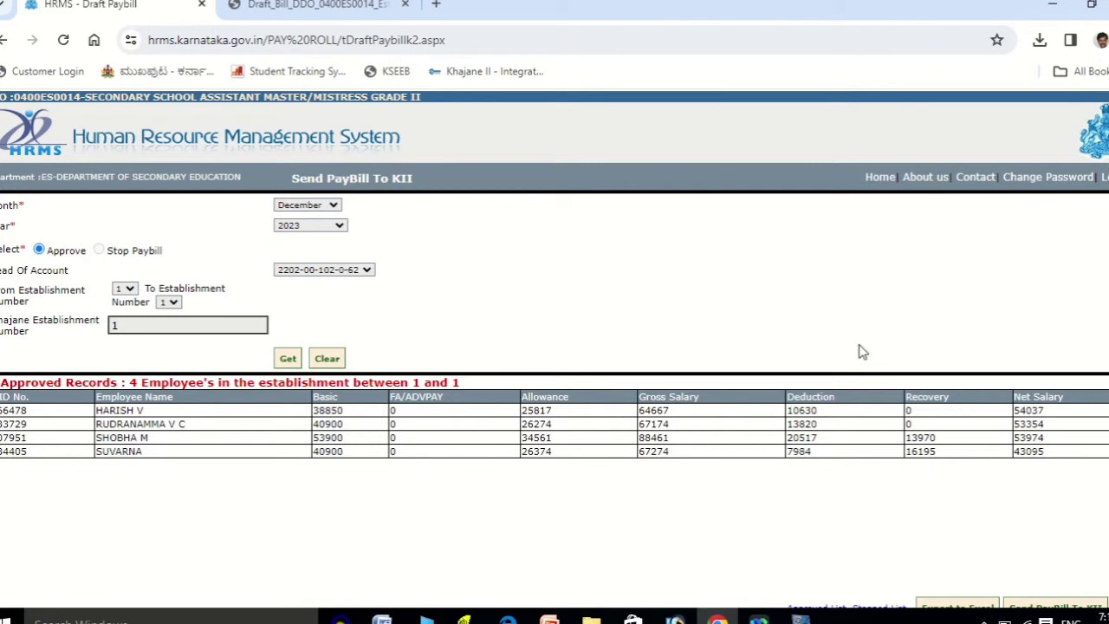
scroll(555, 346, "down", 1)
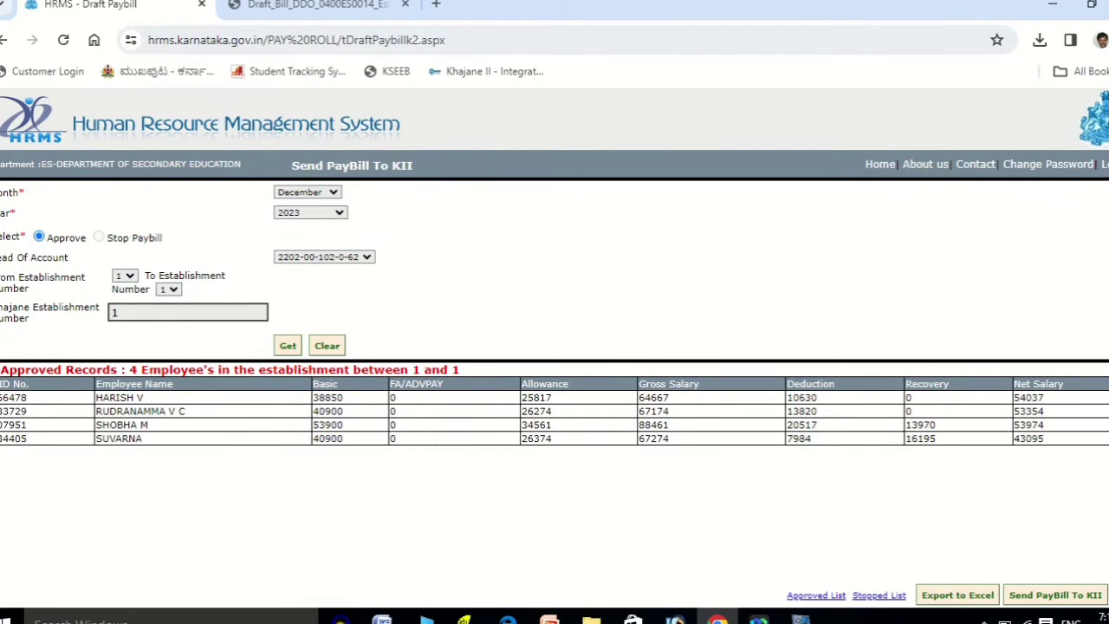
left_click(1070, 596)
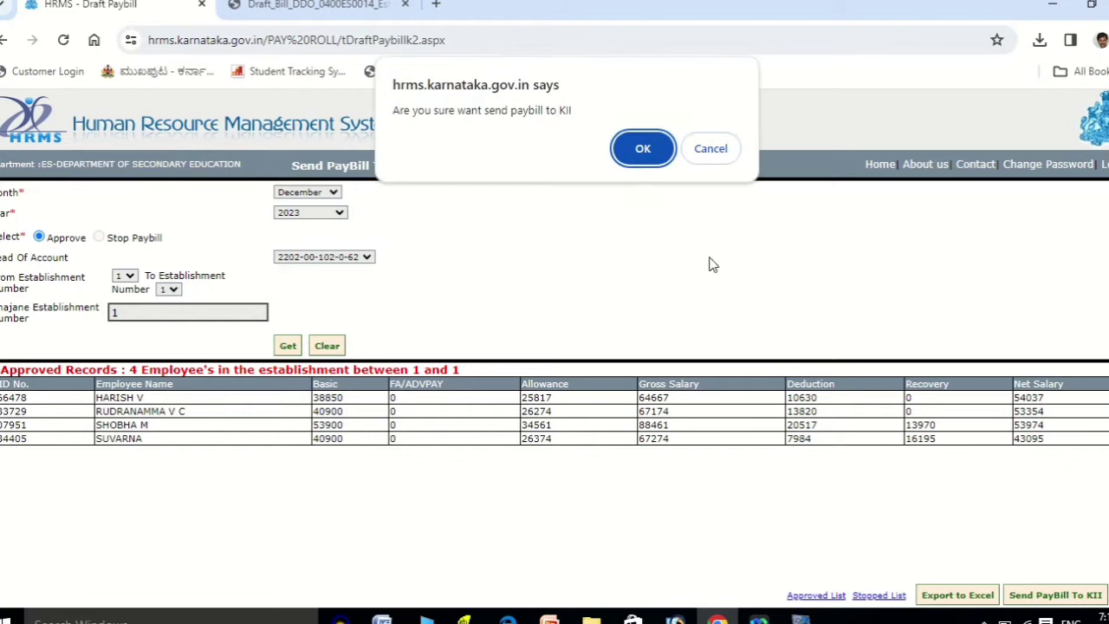
left_click(645, 159)
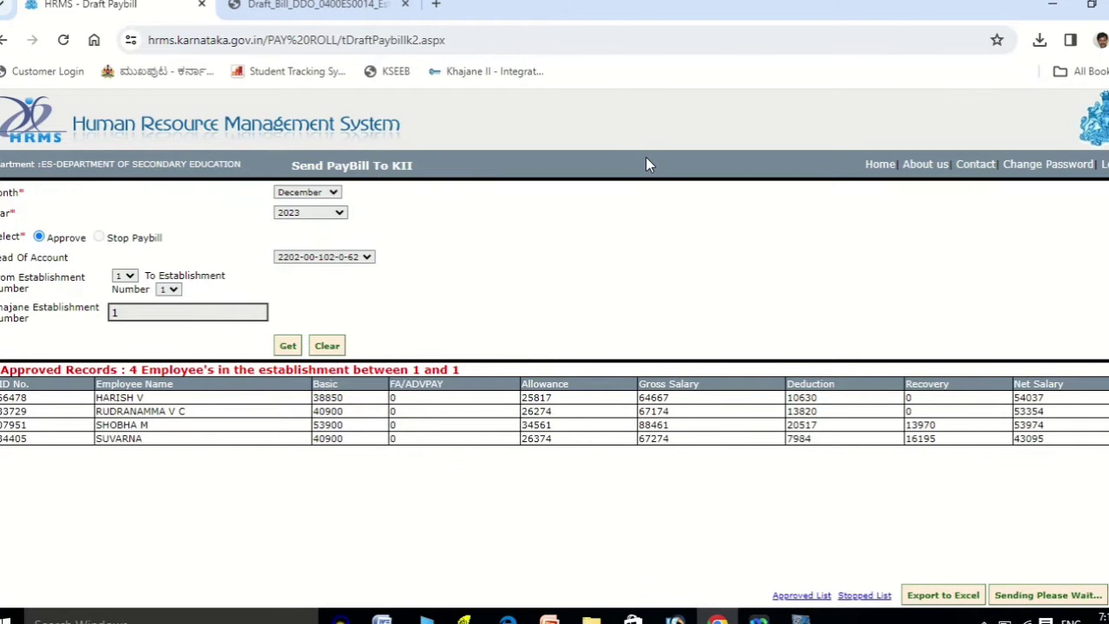
Open the KII Paybill Status Report from Home and examine the bill statuses received and not received from KII.
left_click(890, 172)
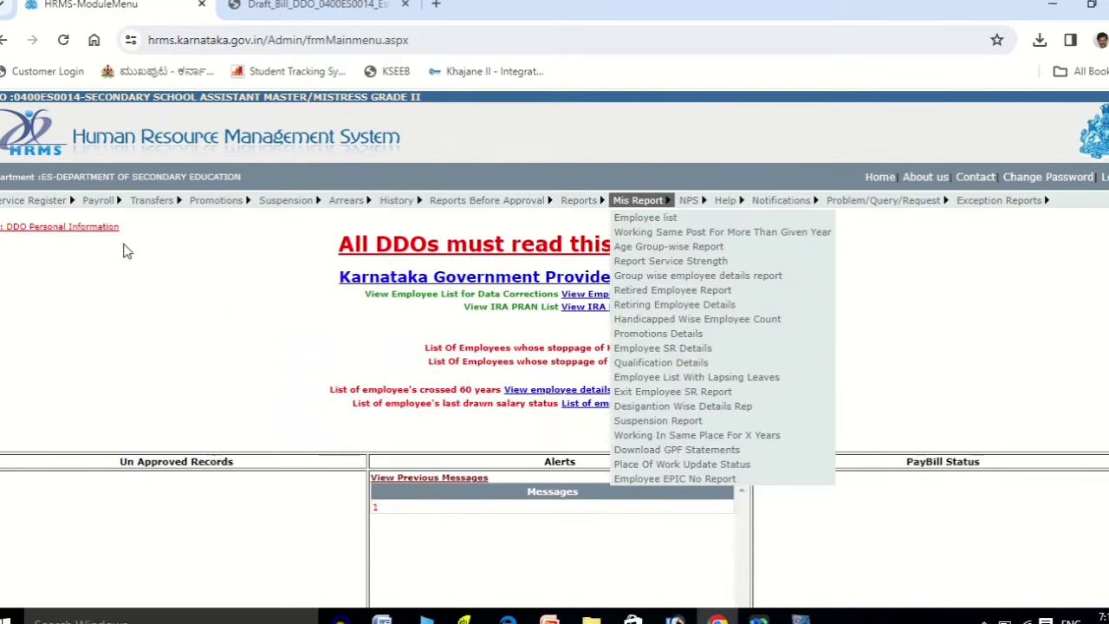
mouse_move(108, 208)
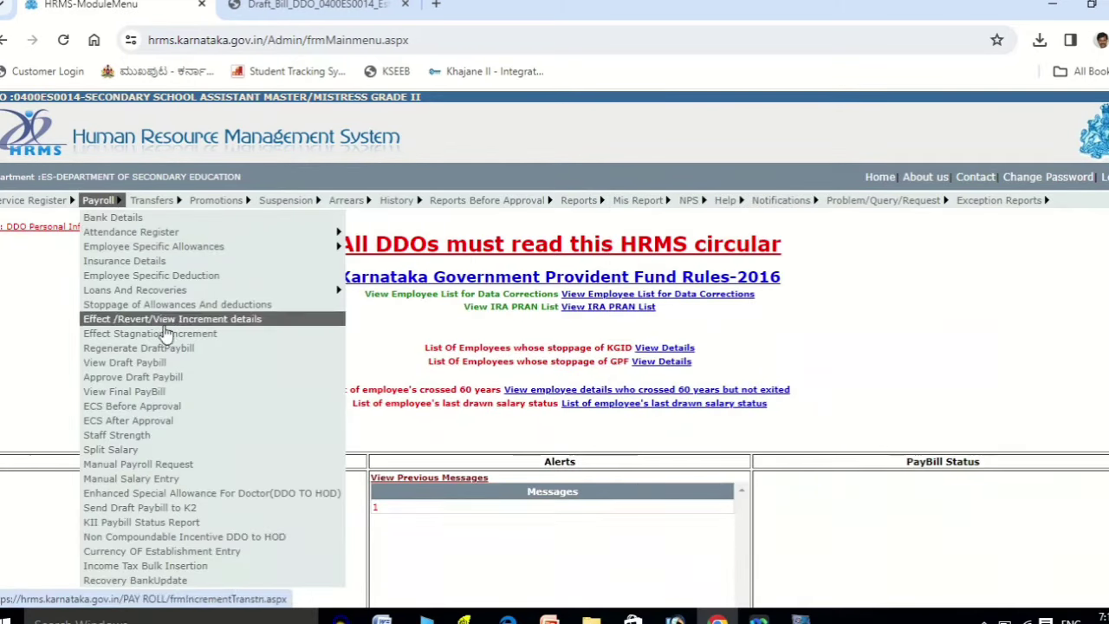
left_click(198, 524)
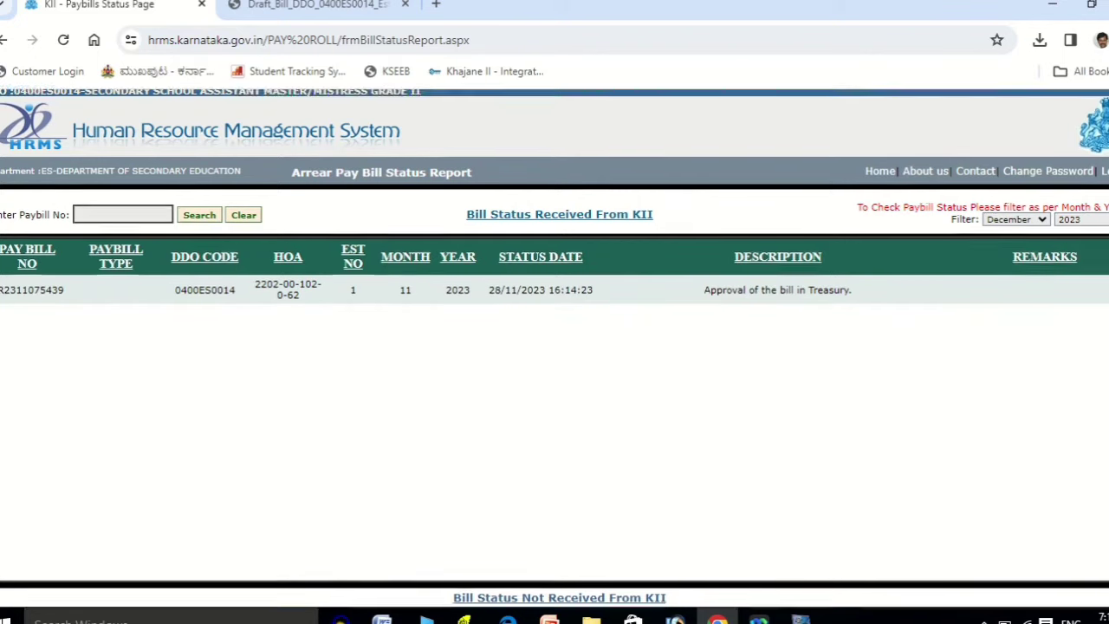
scroll(554, 347, "down", 1)
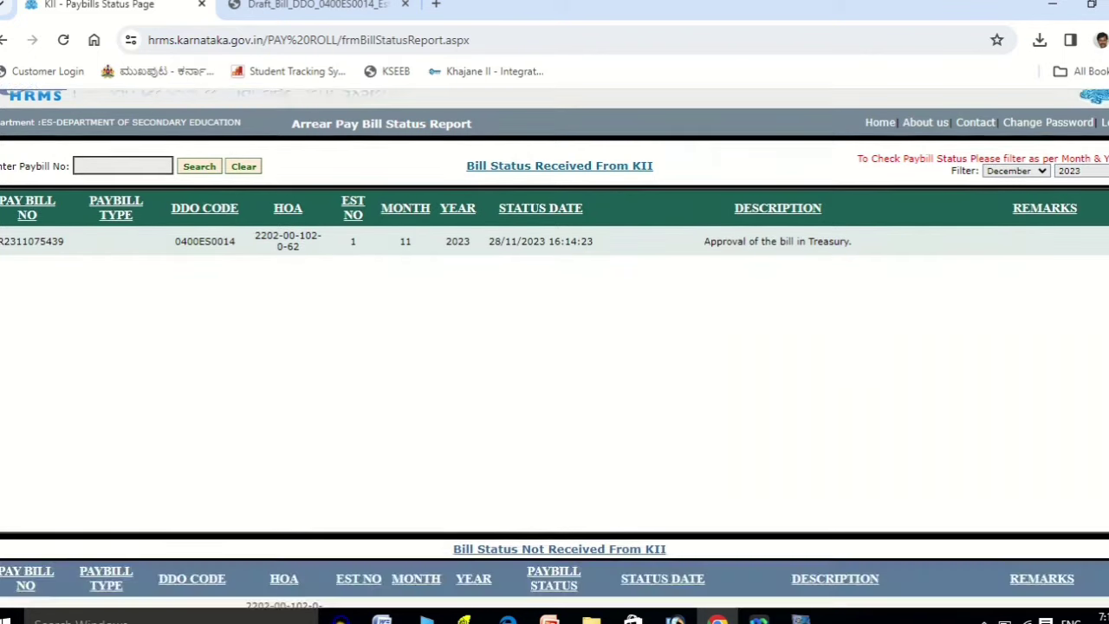